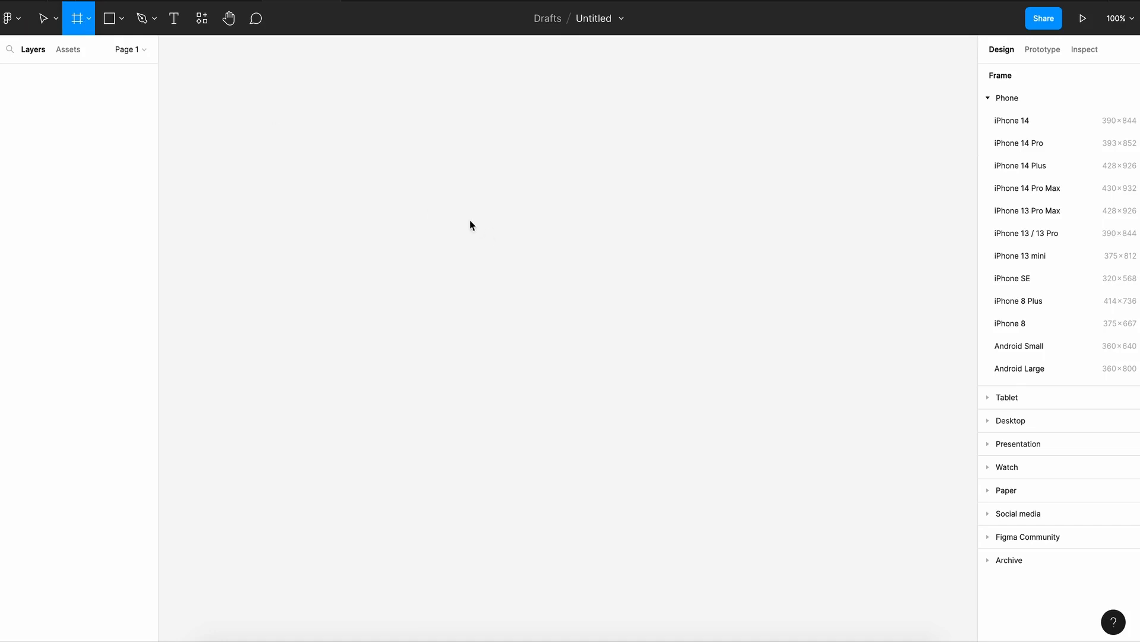
# - Draw a frame about 288 × 421 on the canvas and apply a vertical auto layout to it
pyautogui.moveTo(410, 174); pyautogui.dragTo(607, 464)
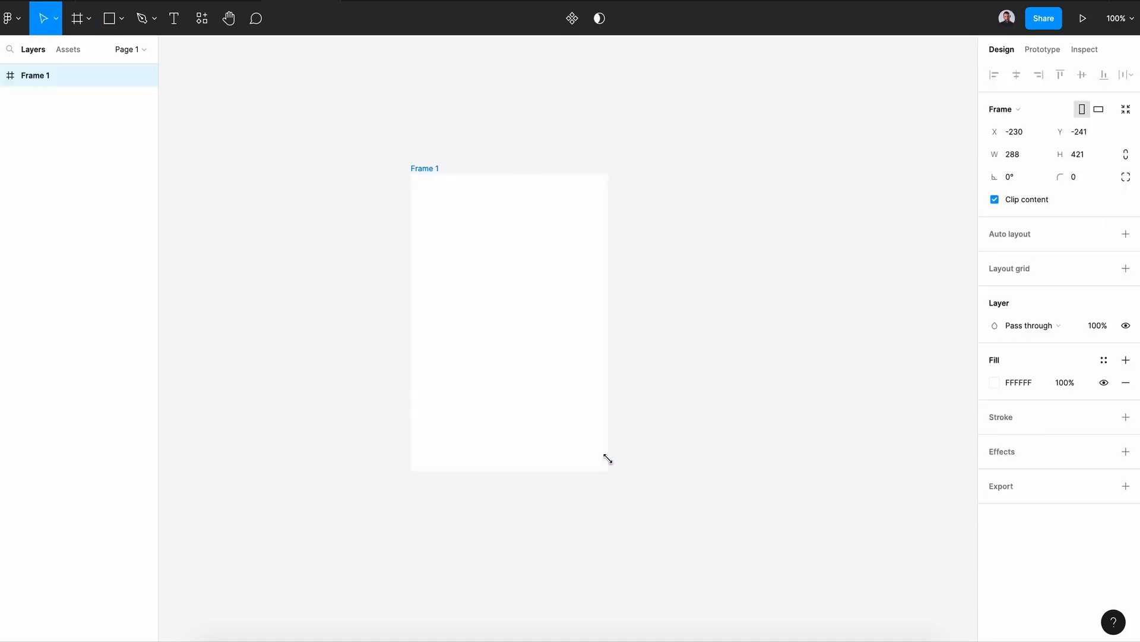
pyautogui.click(1126, 234)
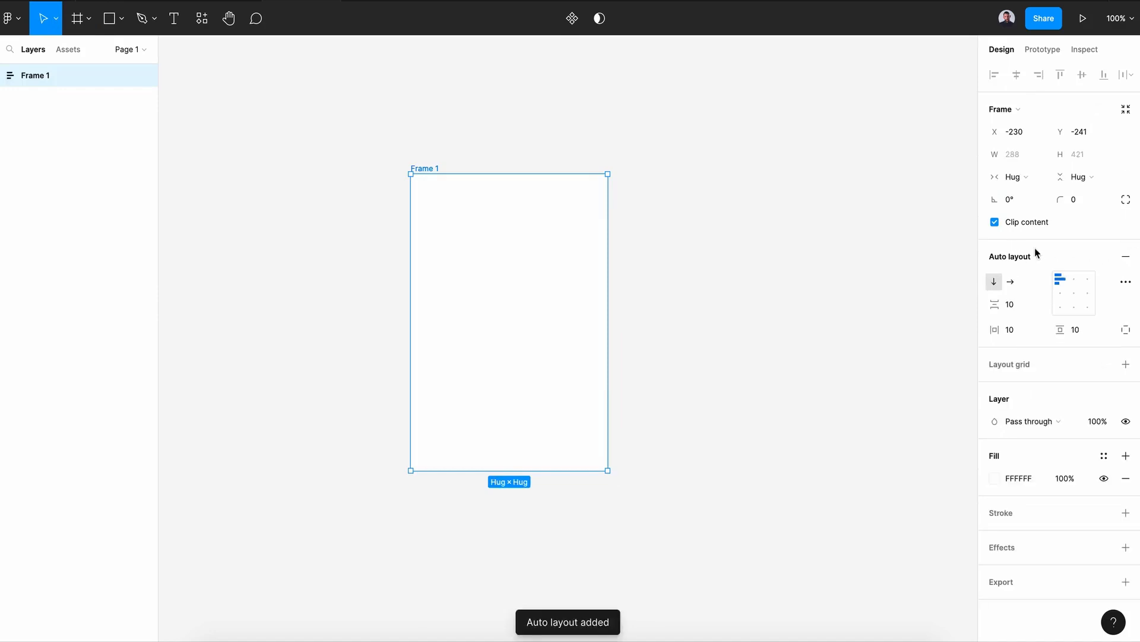
pyautogui.click(997, 288)
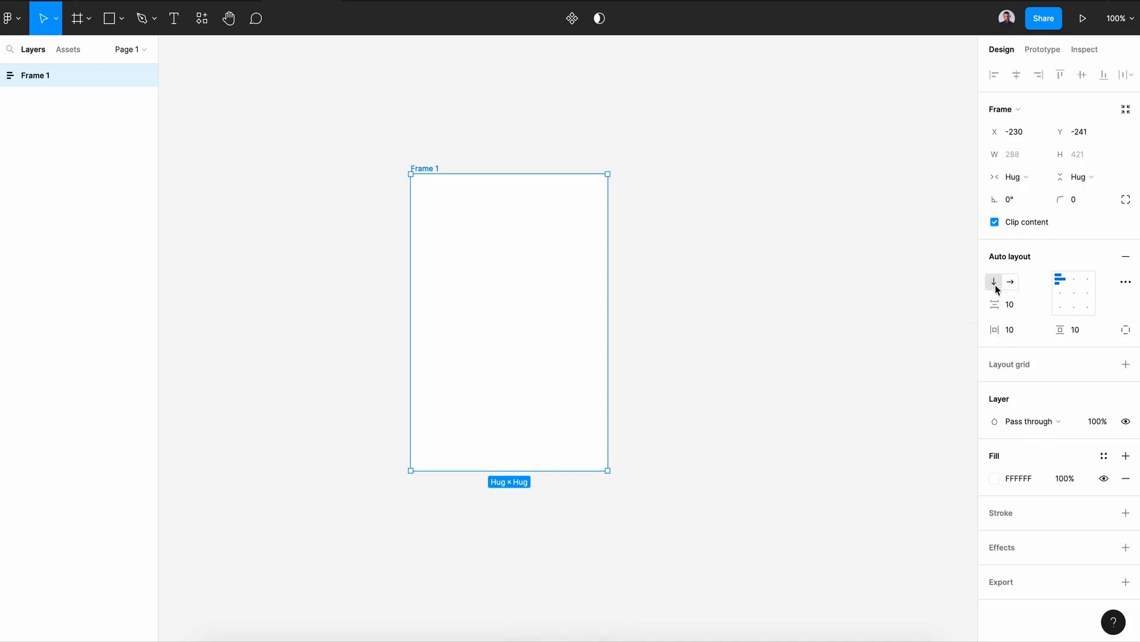
# - Draw a rectangle about 274 × 175 inside the auto layout frame and check the frame's horizontal and vertical padding
pyautogui.click(109, 26)
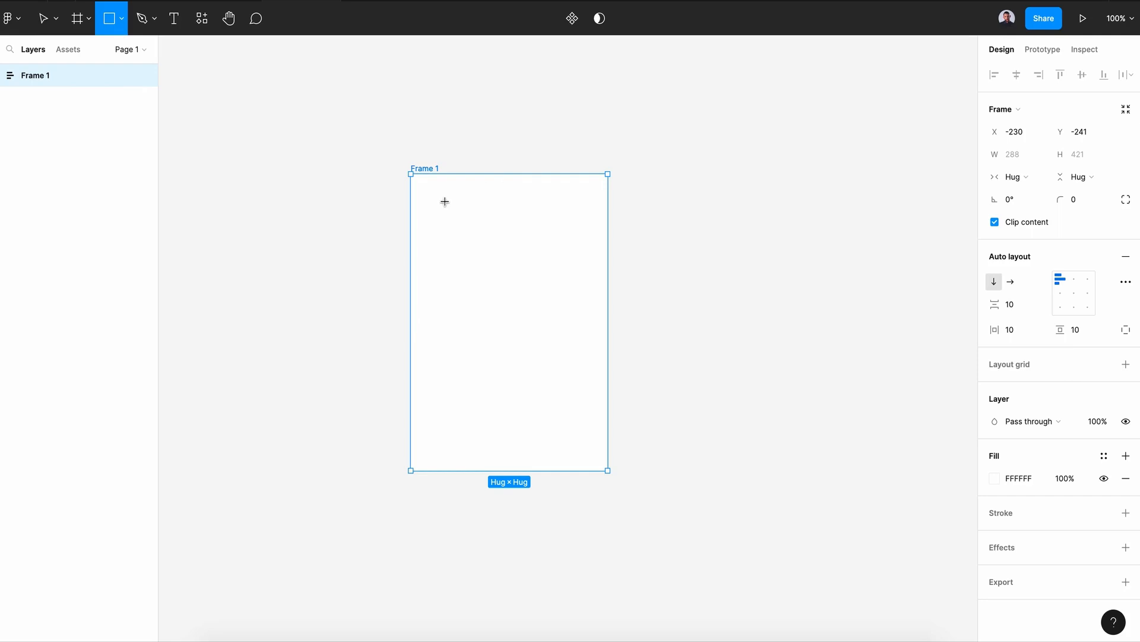
pyautogui.moveTo(418, 180)
pyautogui.mouseDown()
pyautogui.moveTo(554, 301)
pyautogui.moveTo(604, 306)
pyautogui.mouseUp()
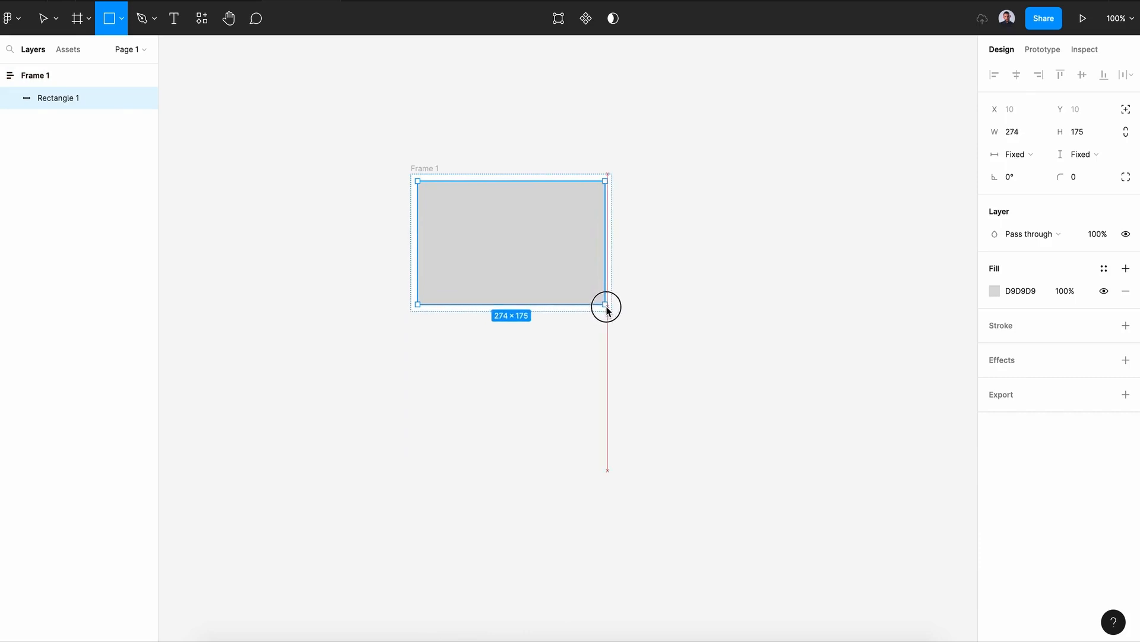
pyautogui.click(422, 170)
pyautogui.hotkey('shift', 'a')
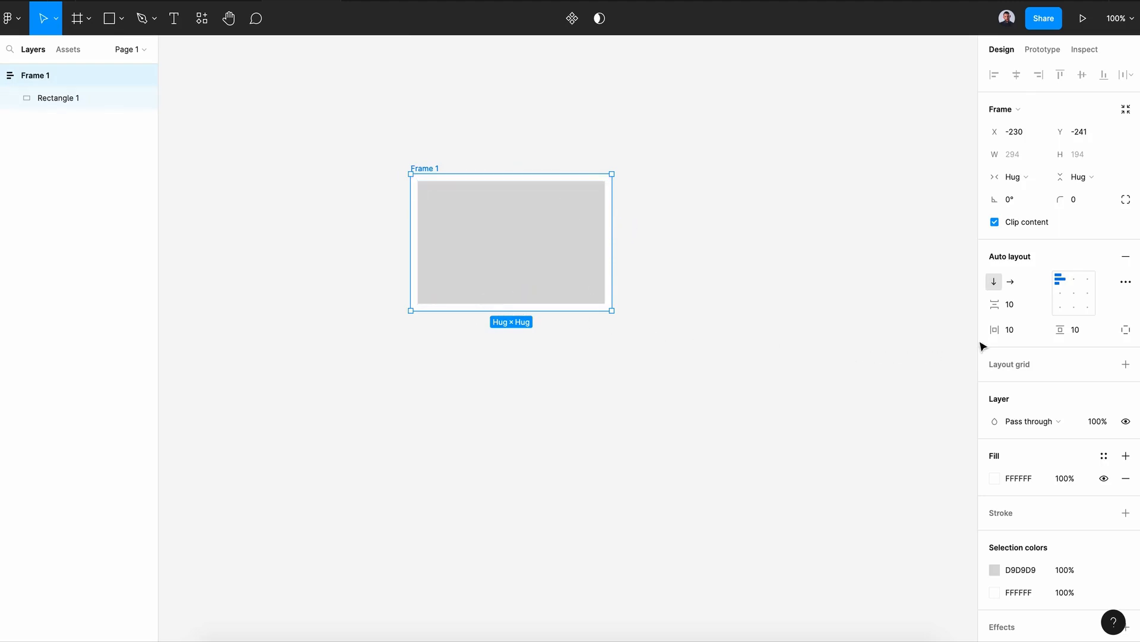
pyautogui.click(1011, 331)
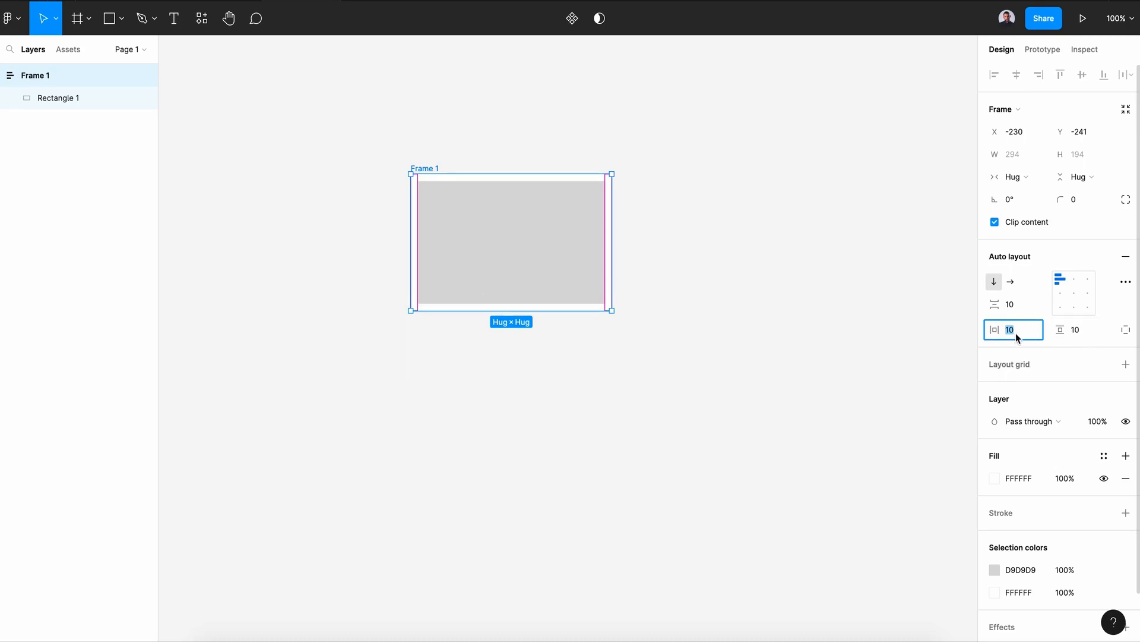
pyautogui.click(1085, 334)
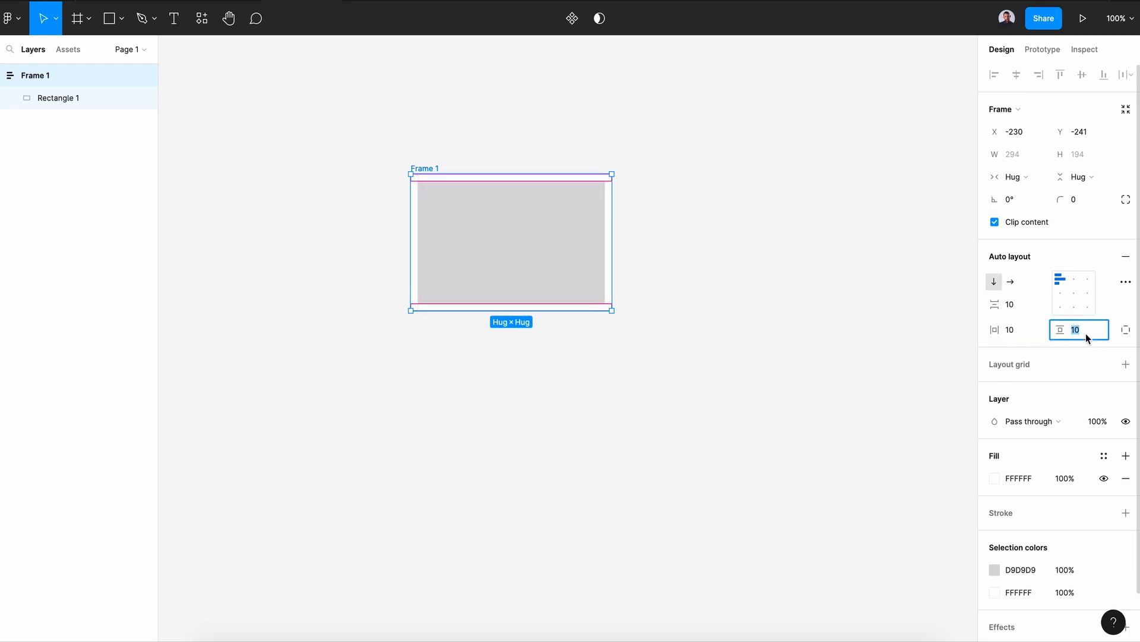
# - Fill the rectangle with an abstract photo from the Unsplash plugin and close the plugin
pyautogui.click(477, 229)
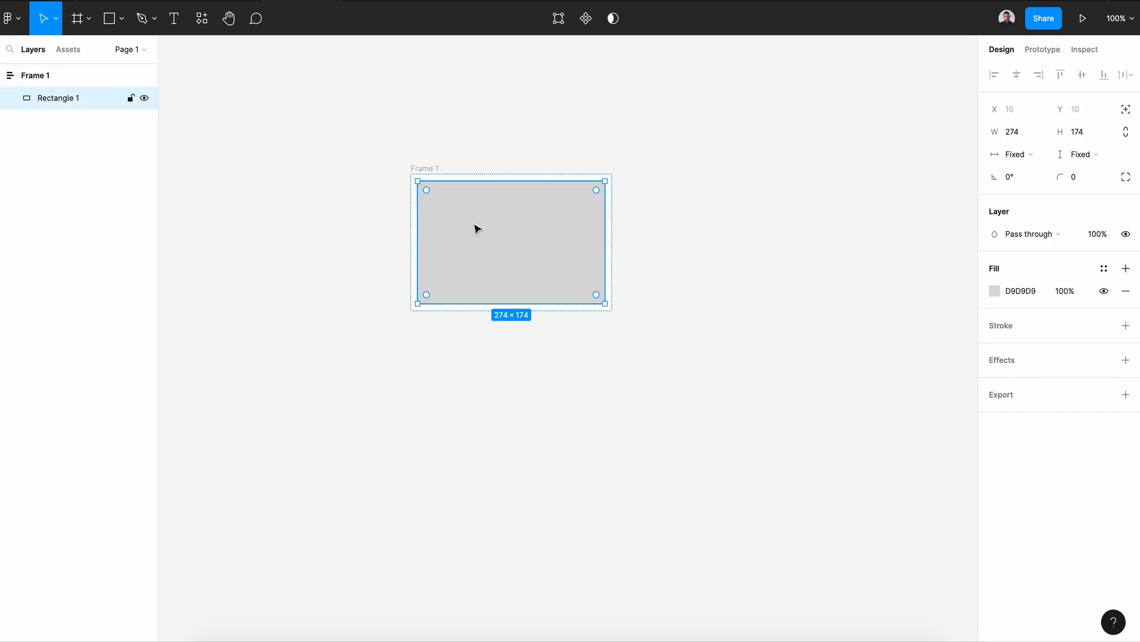
pyautogui.click(198, 24)
pyautogui.click(269, 51)
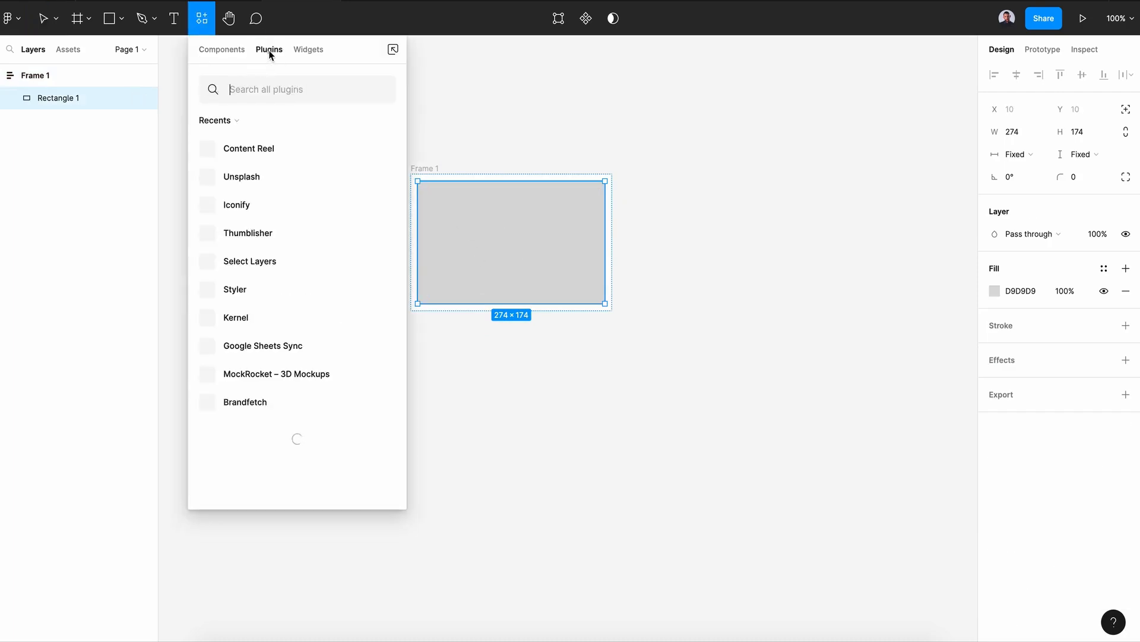
pyautogui.click(378, 177)
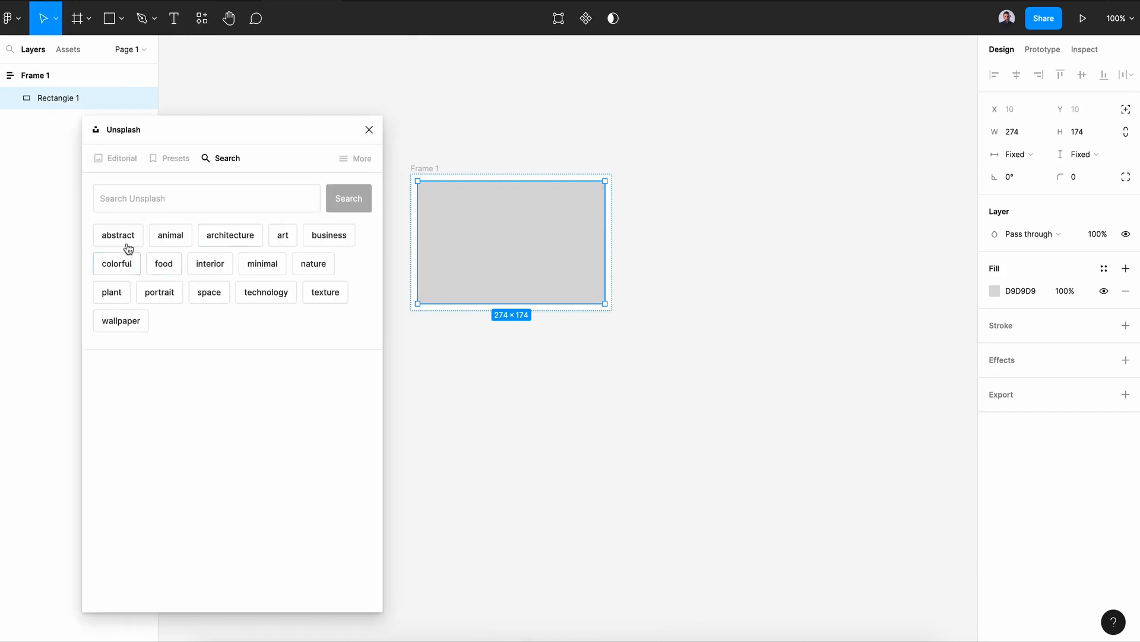
pyautogui.click(127, 242)
pyautogui.click(305, 327)
pyautogui.click(369, 130)
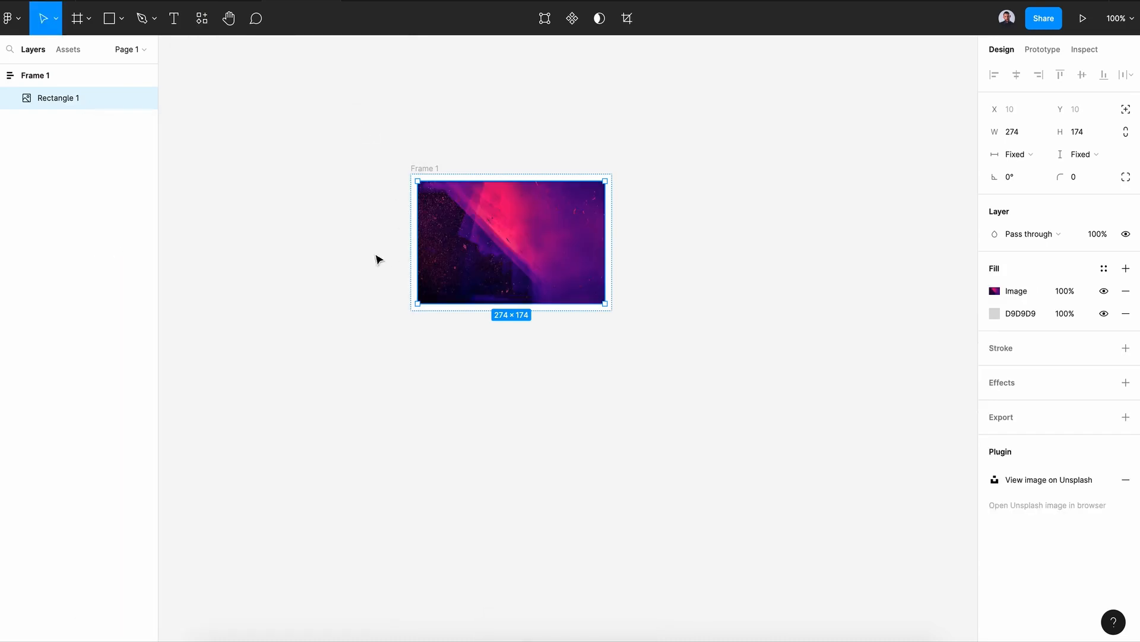
# - Add a text layer reading "Title" below the image inside the auto layout frame
pyautogui.click(174, 19)
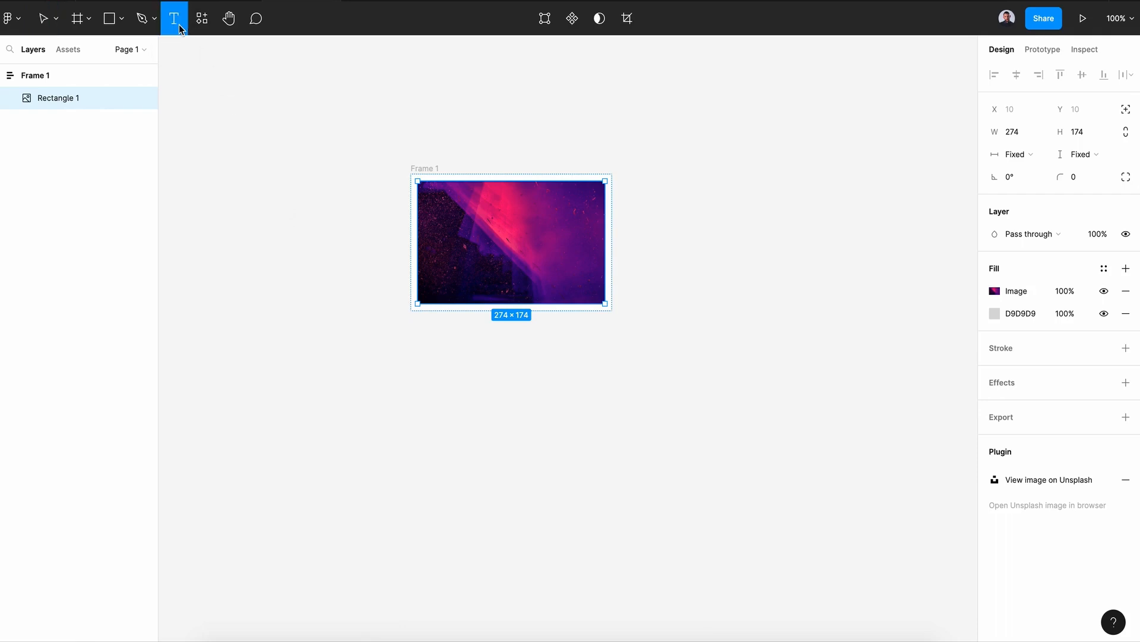
pyautogui.click(424, 314)
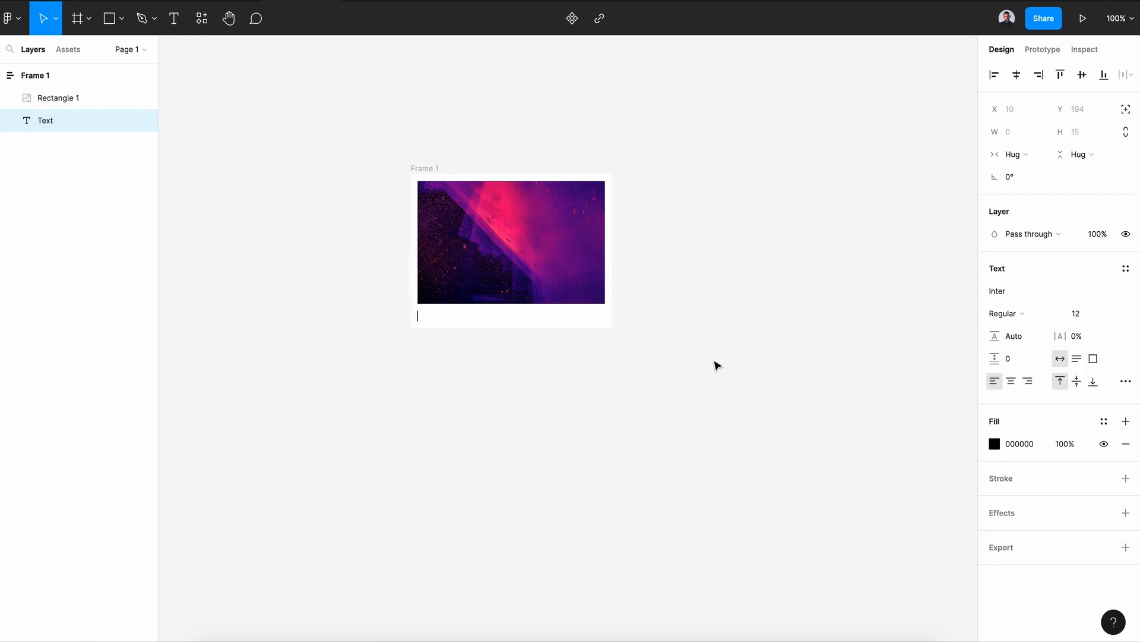
pyautogui.write('Title')
pyautogui.press('Escape')
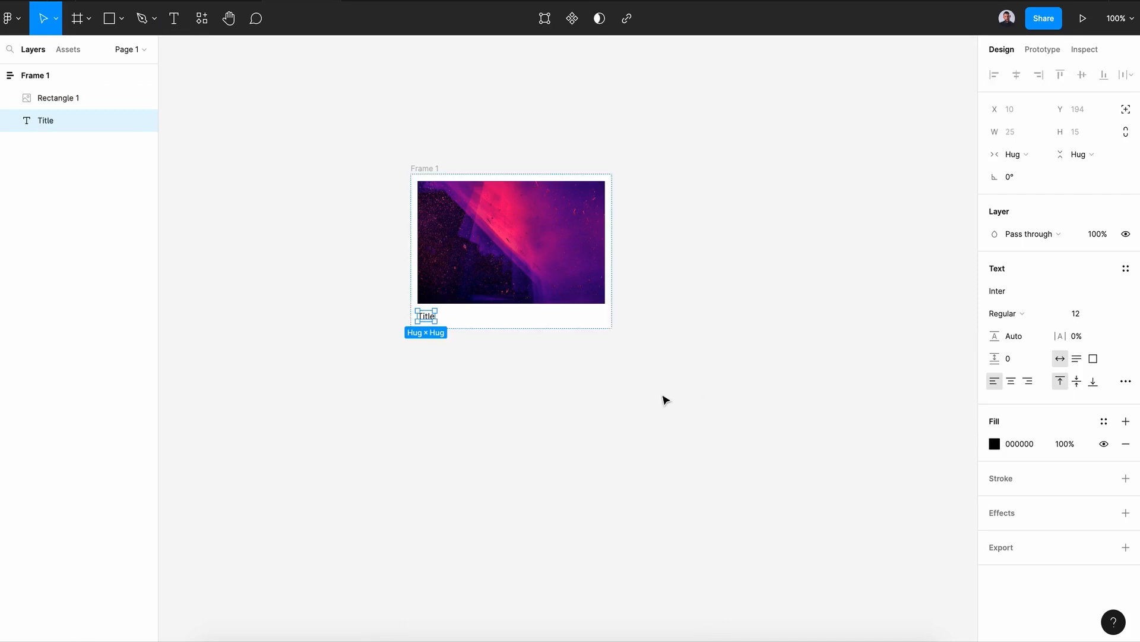
# - Duplicate the "Title" text and change the copy's wording to "Paragraph"
pyautogui.hotkey('ctrl', 'd')
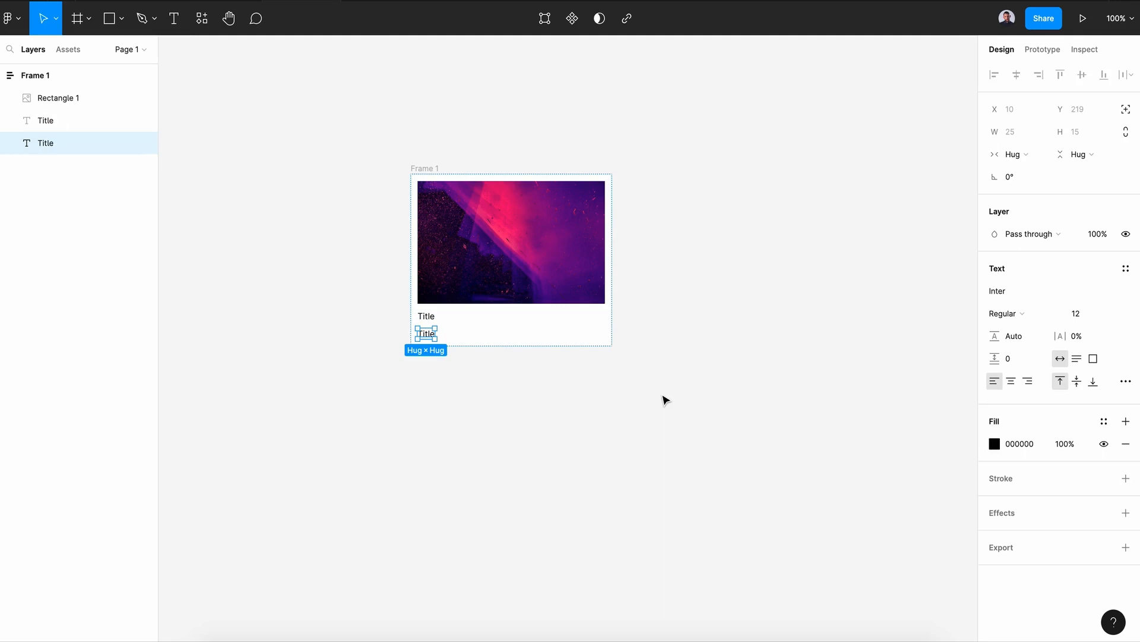
pyautogui.doubleClick(432, 334)
pyautogui.write('Par')
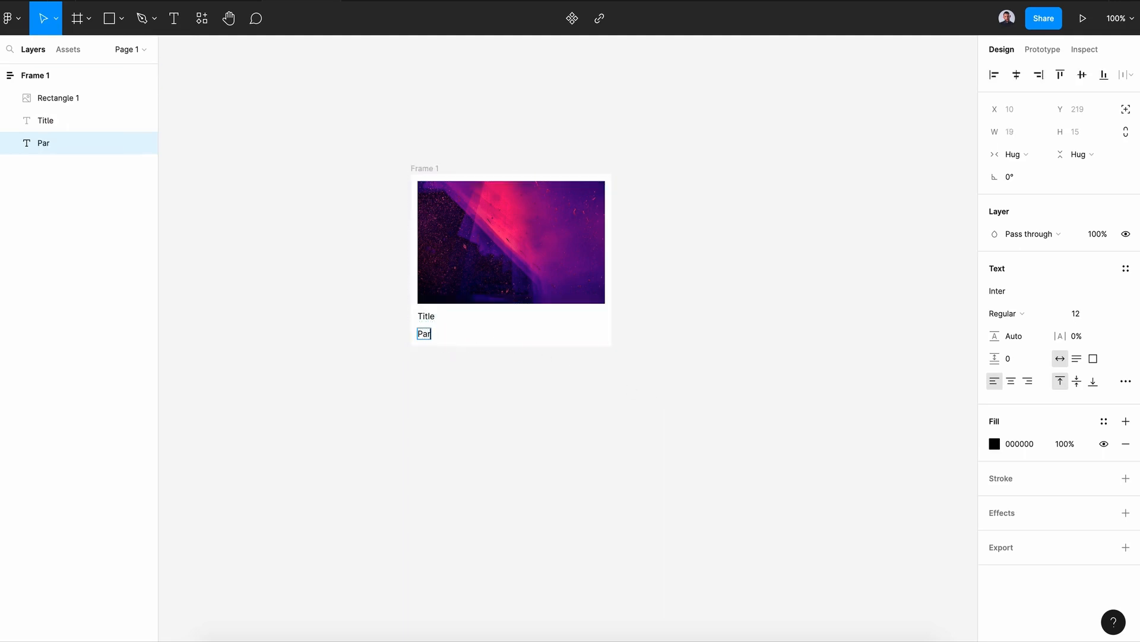
pyautogui.write('agraph')
pyautogui.click(447, 433)
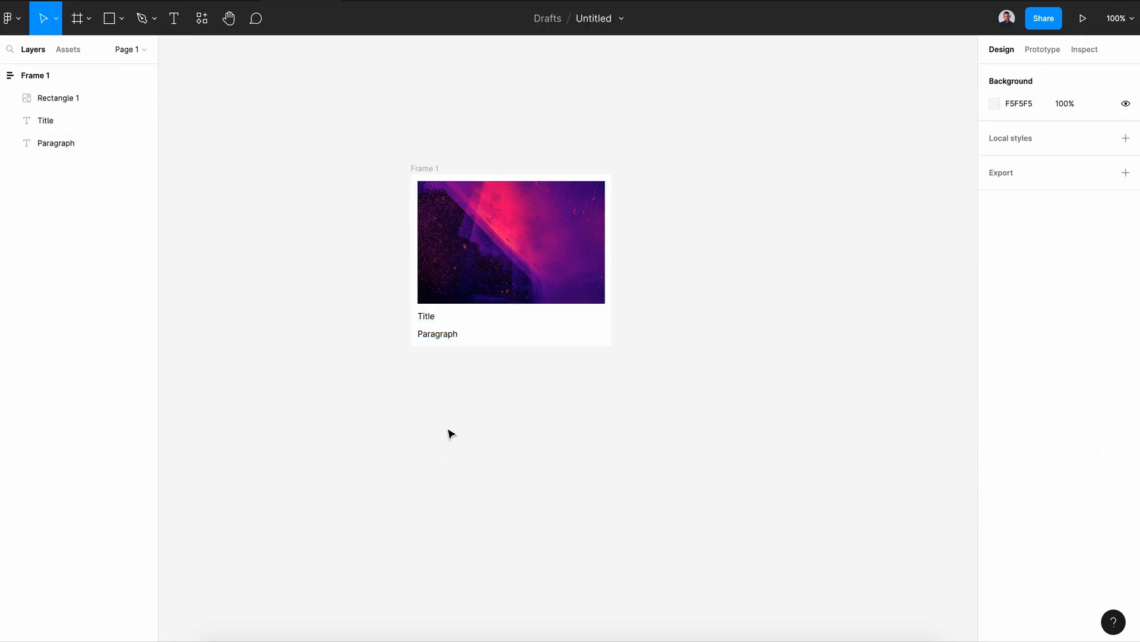
# - Replace the "Title" text with a sample full name using the Content Reel plugin's Full Name (first last) content
pyautogui.click(202, 18)
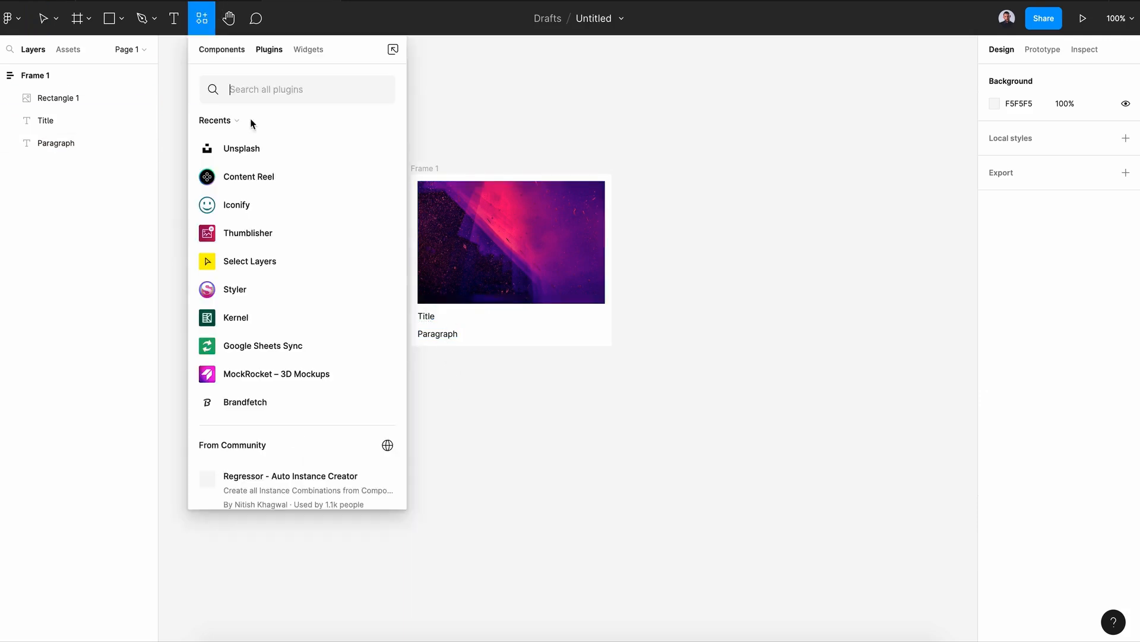
pyautogui.moveTo(265, 173)
pyautogui.click(381, 177)
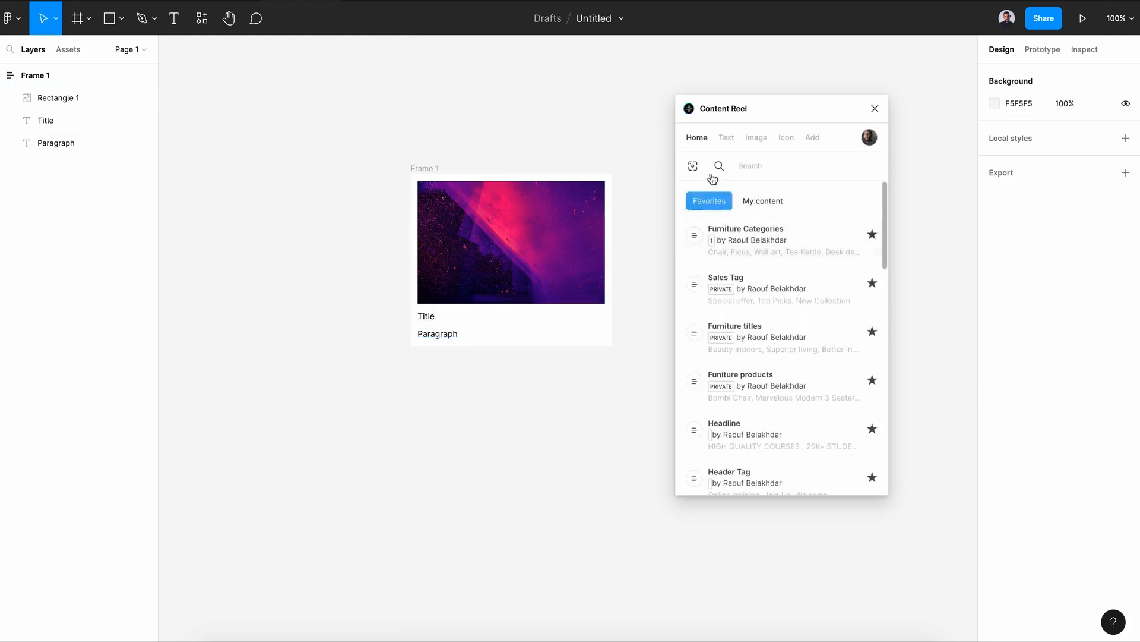
pyautogui.click(427, 324)
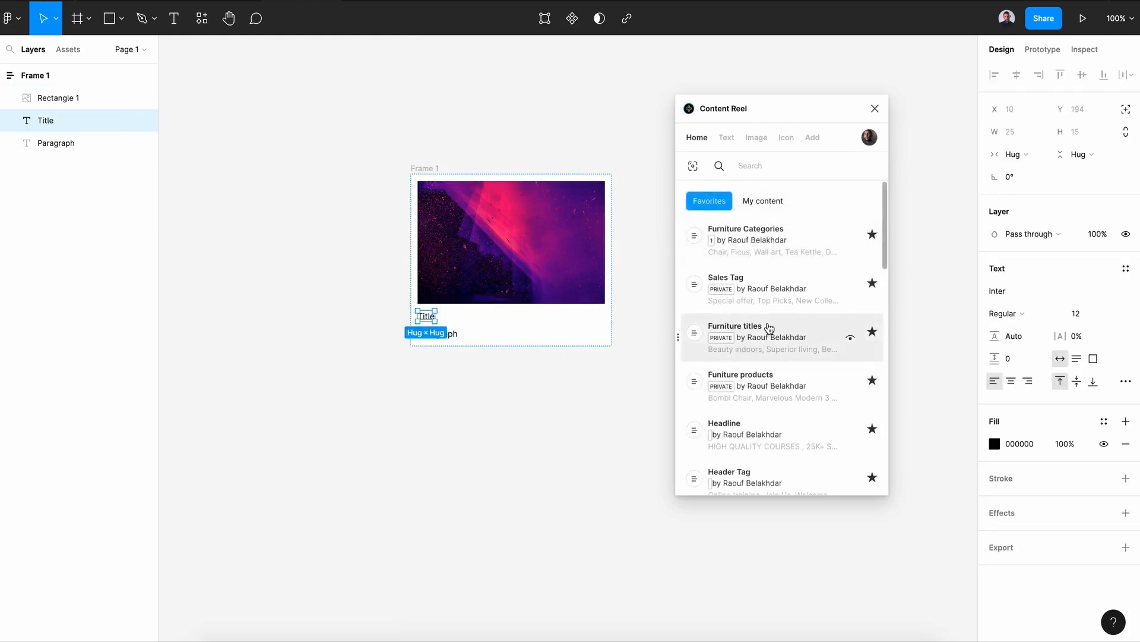
pyautogui.click(726, 140)
pyautogui.scroll(-1, 796, 310)
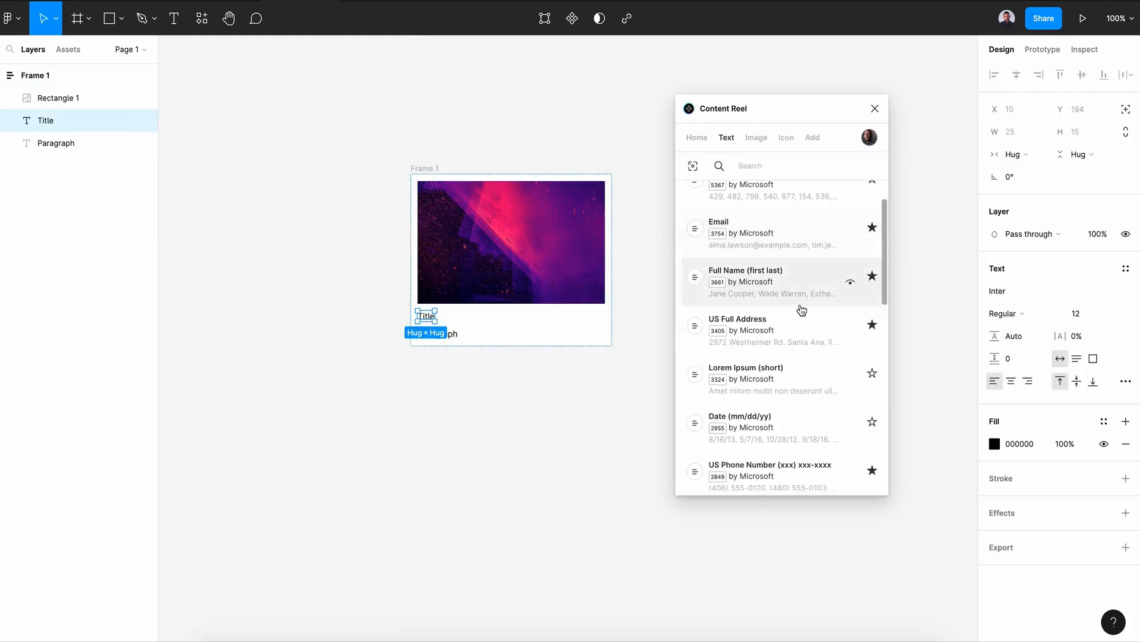
pyautogui.click(763, 291)
# - Replace the "Paragraph" text with Content Reel's Lorem Ipsum (short) content and close the plugin
pyautogui.click(433, 331)
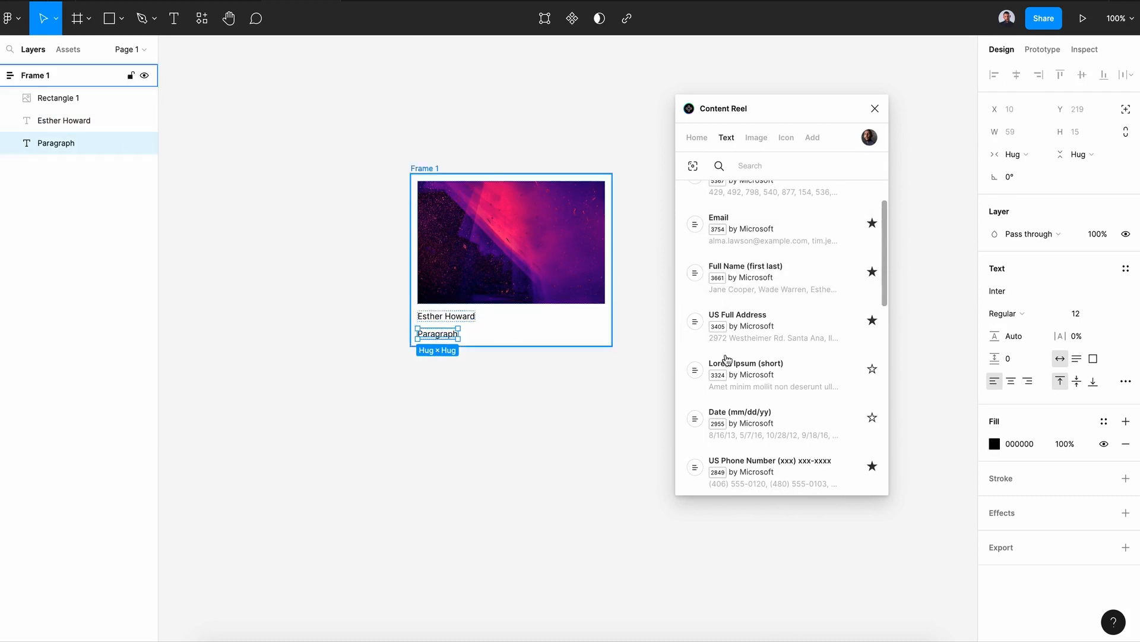
pyautogui.scroll(-1, 798, 367)
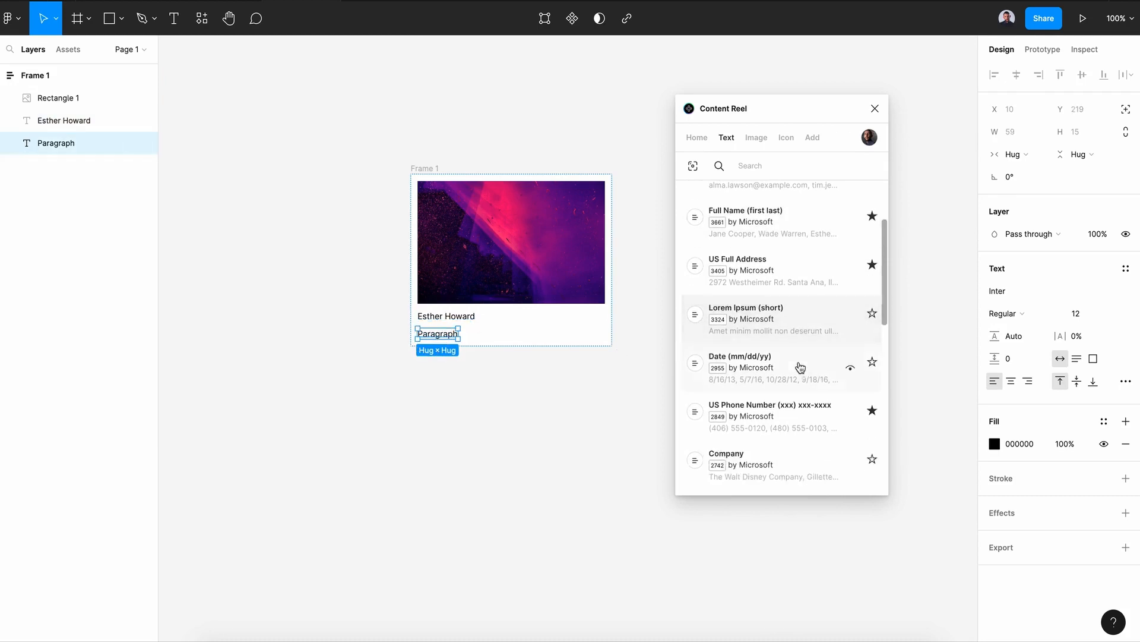
pyautogui.click(754, 320)
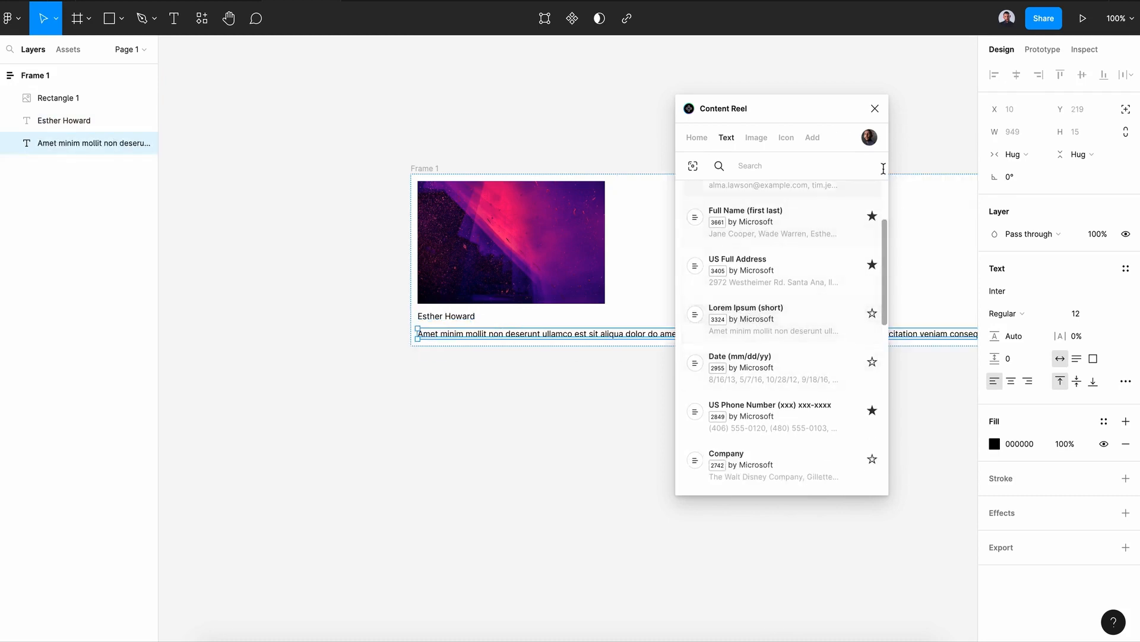
pyautogui.click(875, 109)
# - Narrow the lorem ipsum text box to about 260 wide so it wraps, and set its line height to 155%
pyautogui.hscroll(1, 757, 408)
pyautogui.hscroll(5, 757, 407)
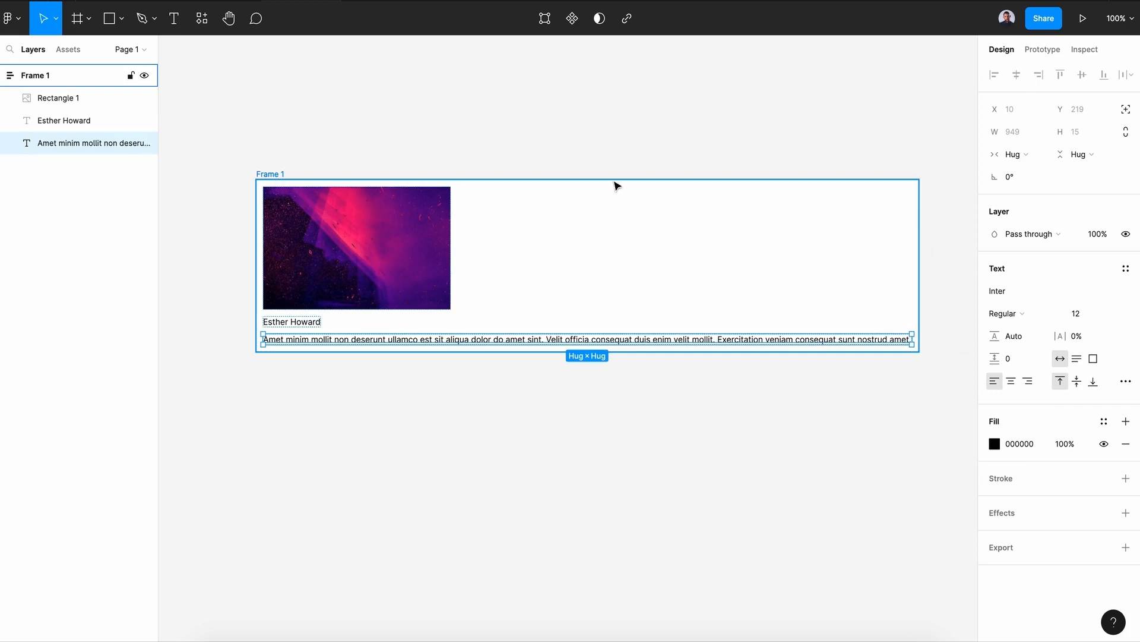
pyautogui.moveTo(911, 340); pyautogui.dragTo(441, 362)
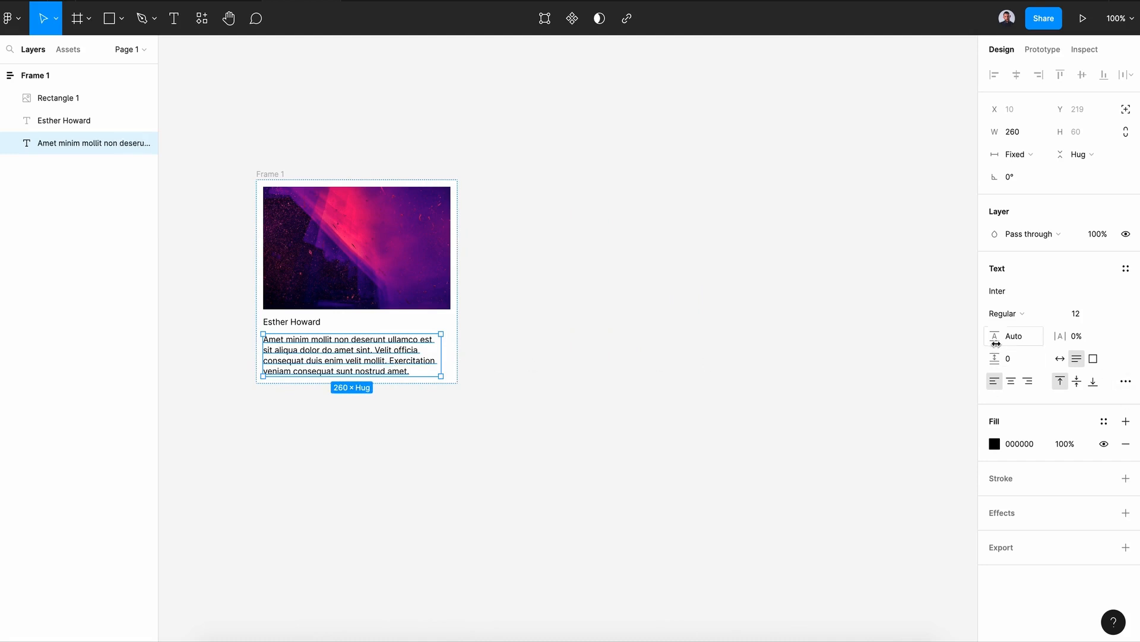
pyautogui.moveTo(994, 336); pyautogui.dragTo(1043, 336)
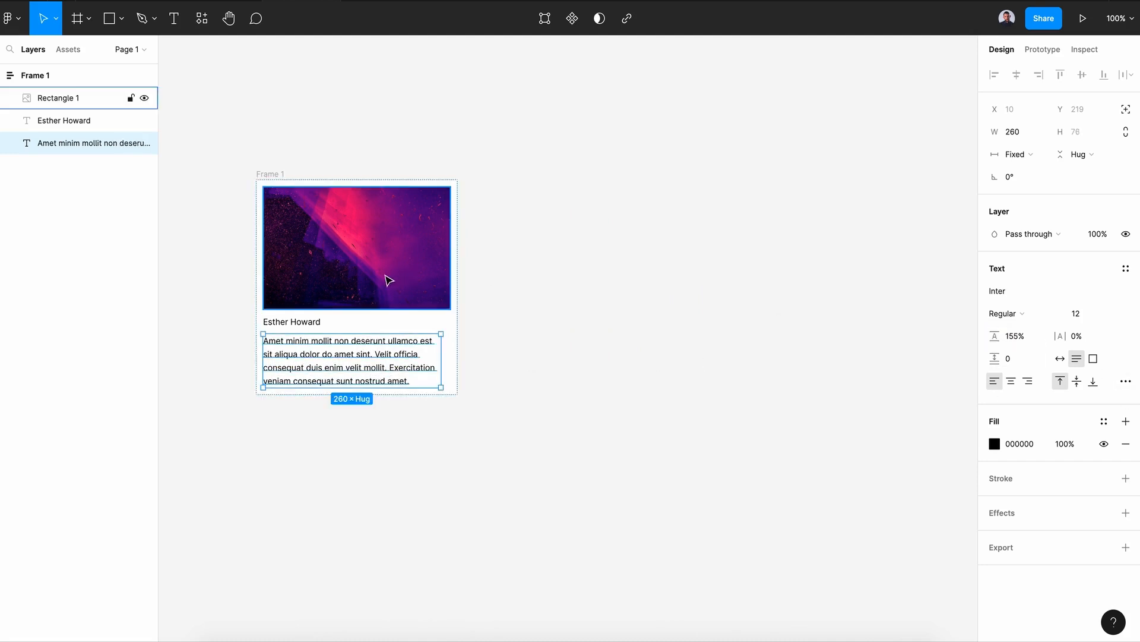
# - Set the name text above the paragraph to font size 18 and Bold weight
pyautogui.click(297, 322)
pyautogui.click(1088, 315)
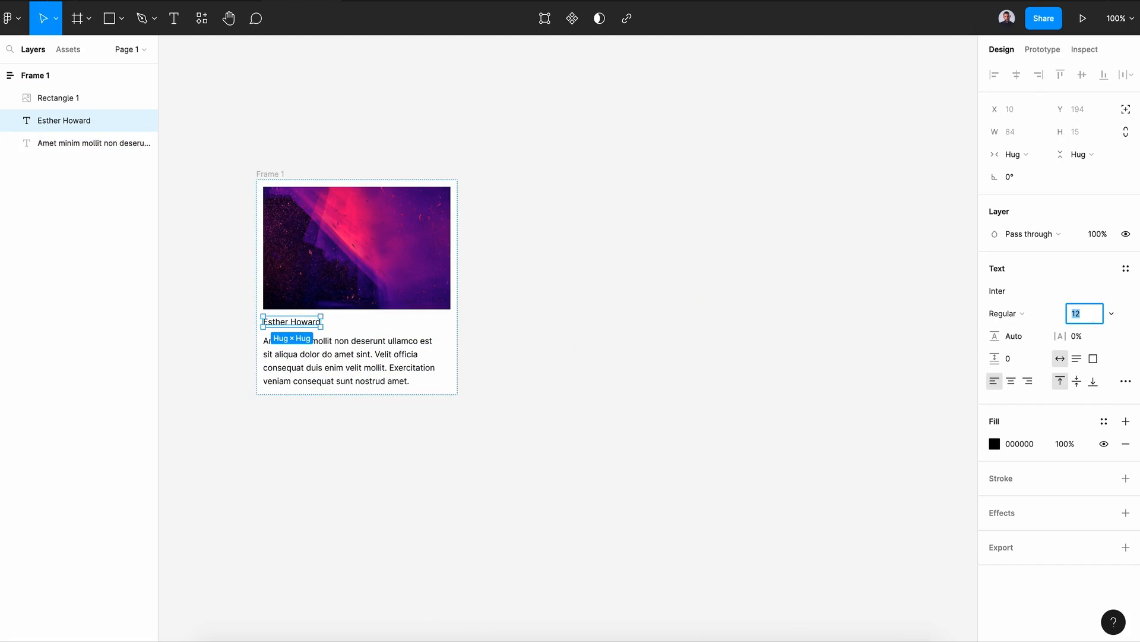
pyautogui.press('Return')
pyautogui.click(1008, 313)
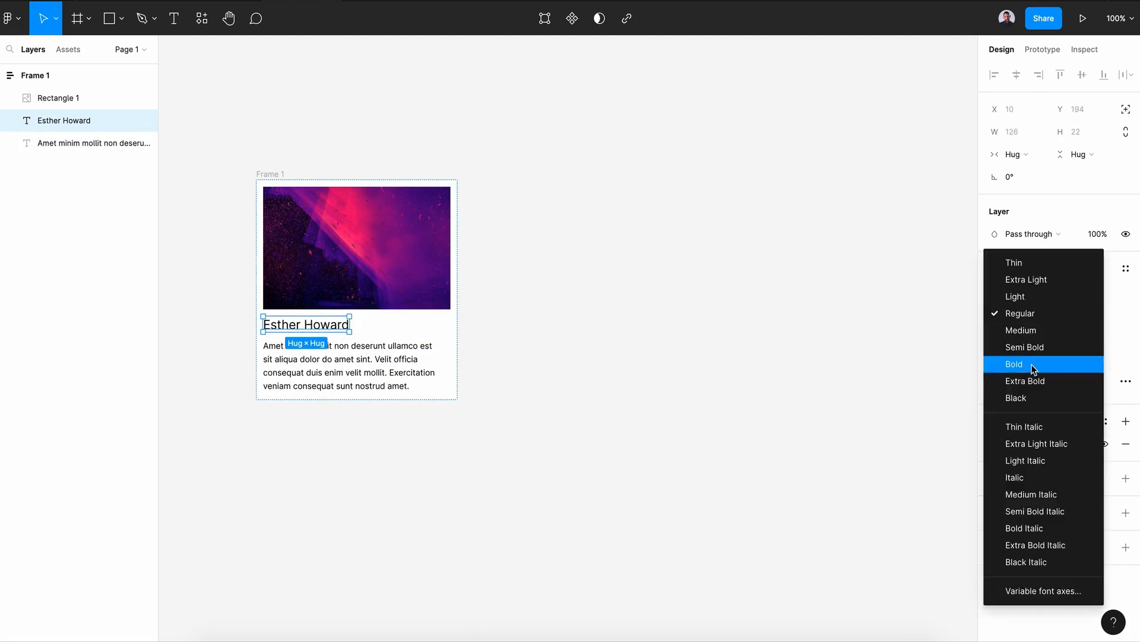
pyautogui.click(1033, 365)
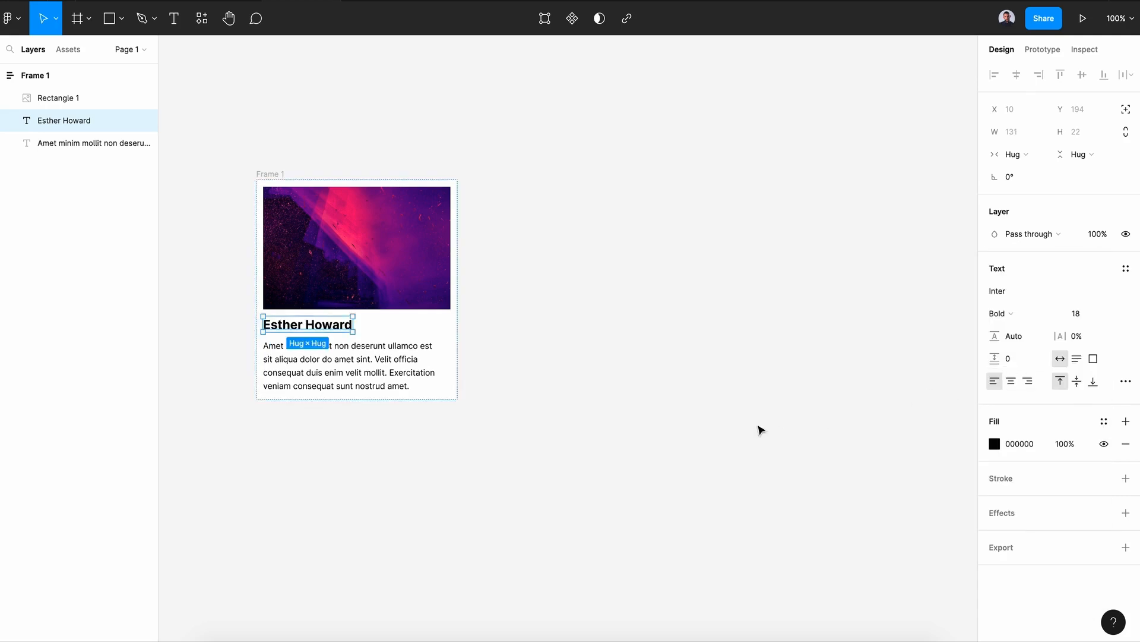
pyautogui.click(759, 428)
# - Move the card frame to about X 28, Y -219 and change the canvas background colour to grey 7E7E7E
pyautogui.moveTo(281, 182); pyautogui.dragTo(459, 196)
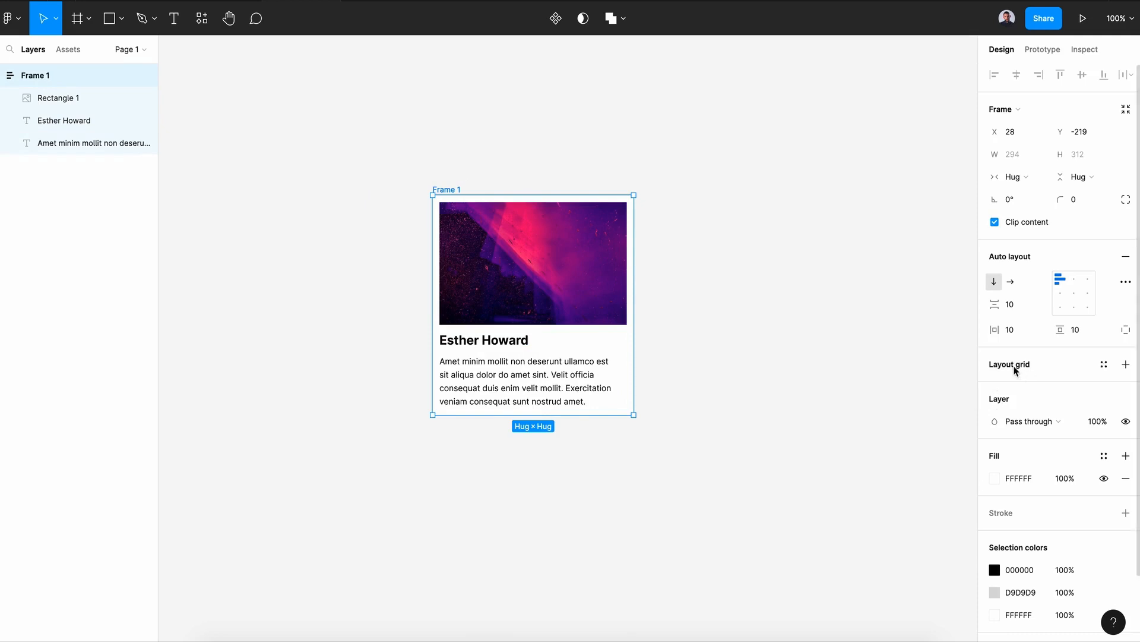
pyautogui.click(834, 293)
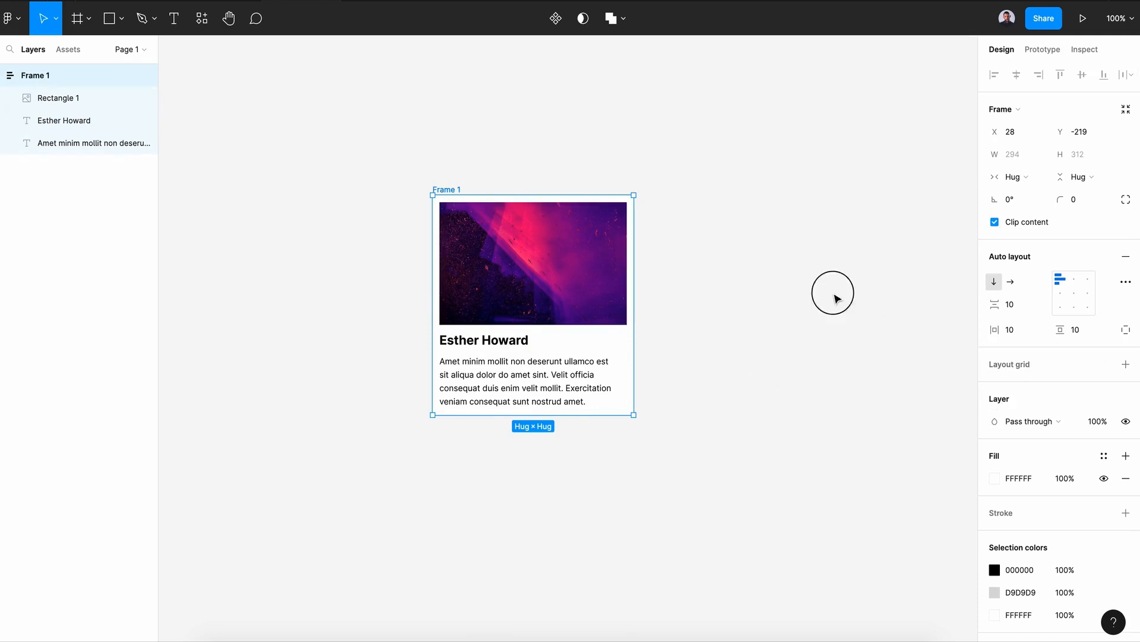
pyautogui.click(995, 103)
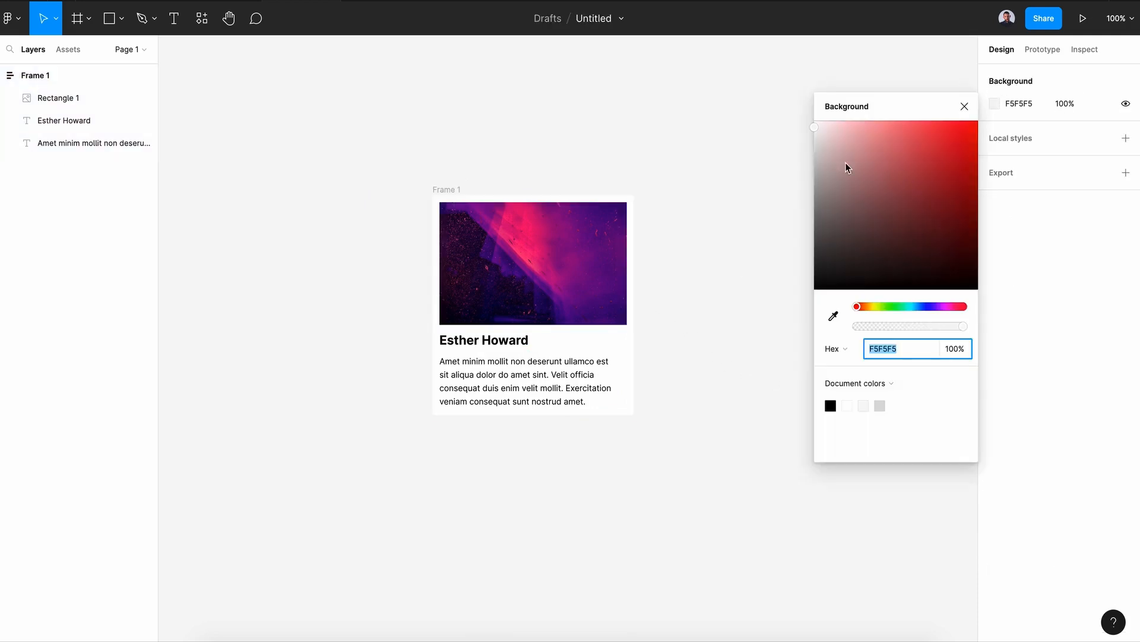
pyautogui.moveTo(831, 142); pyautogui.dragTo(787, 206)
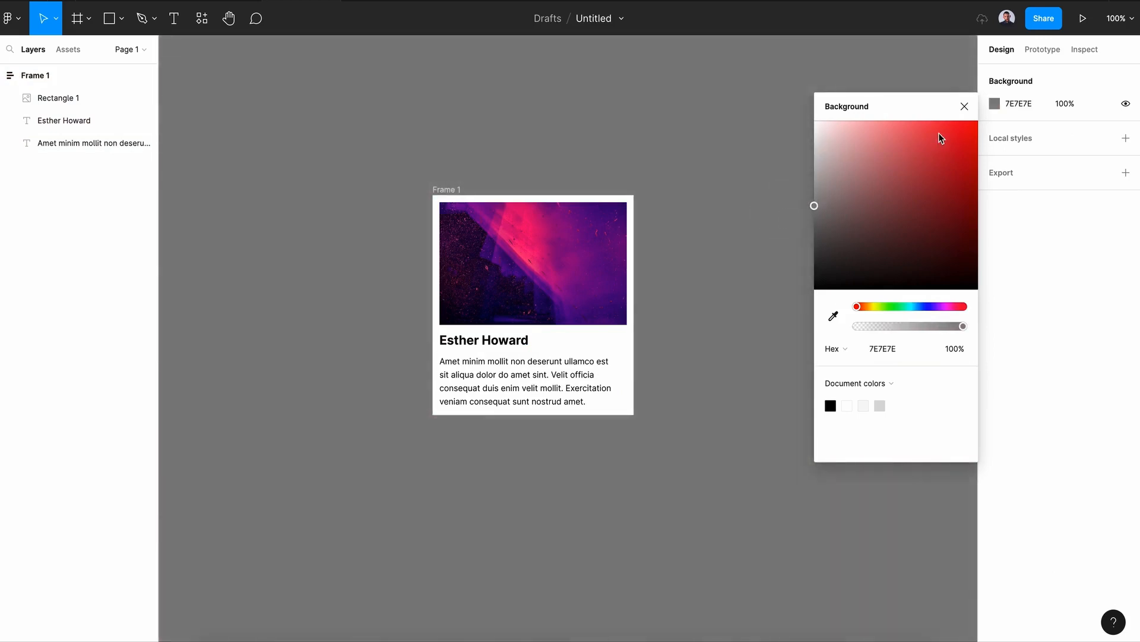
# - Set the card frame's horizontal and vertical auto layout padding to 25 each
pyautogui.click(963, 109)
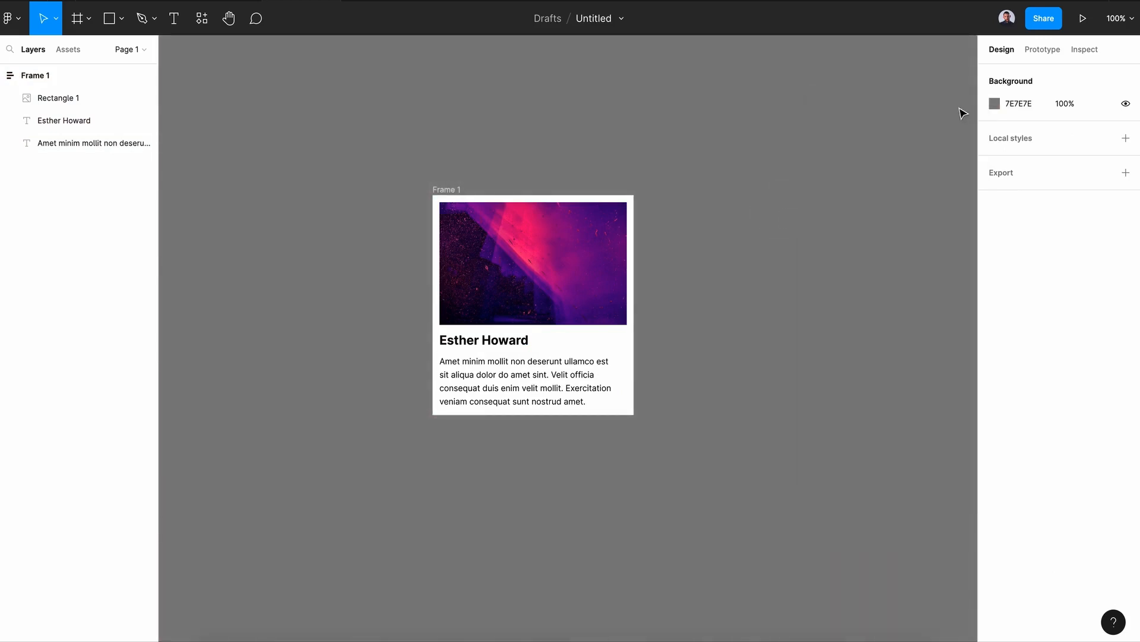
pyautogui.click(453, 193)
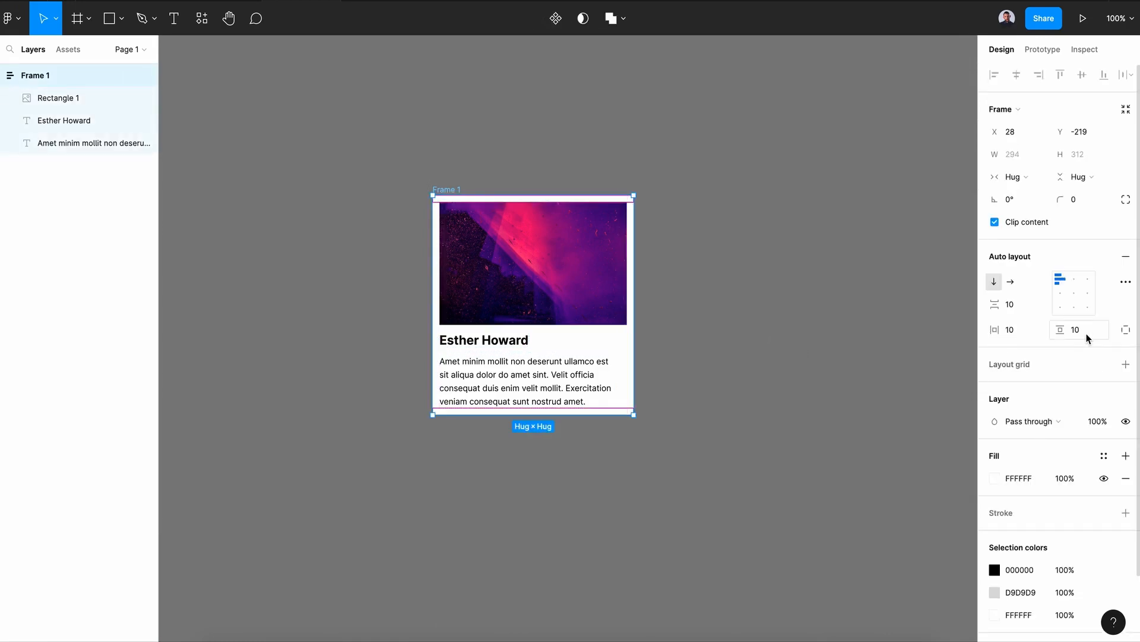
pyautogui.click(1014, 333)
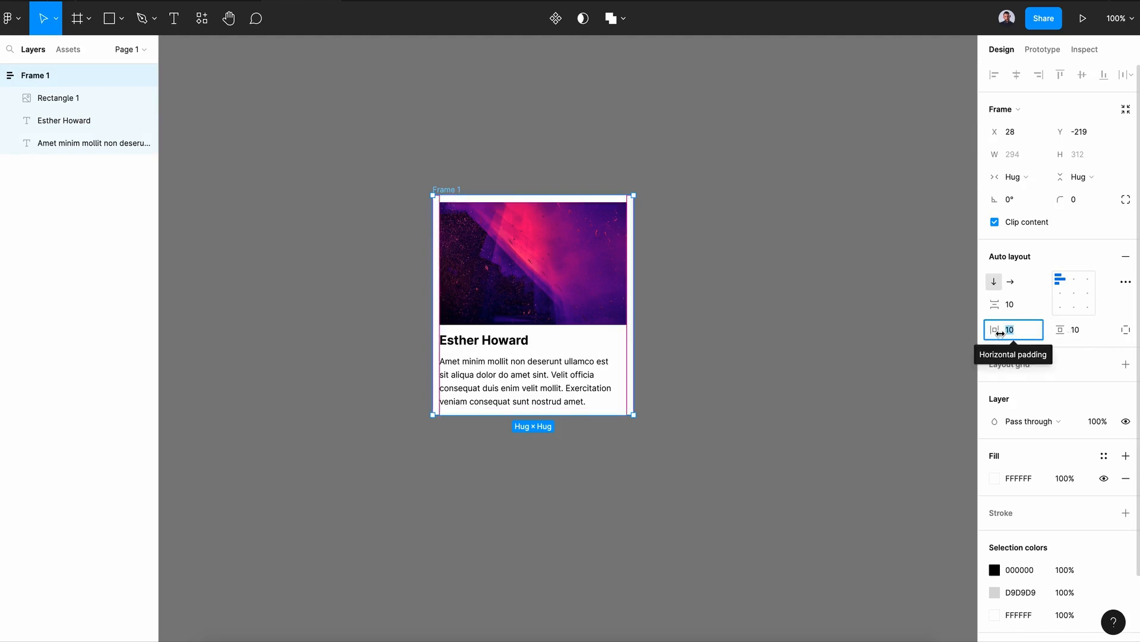
pyautogui.write('25')
pyautogui.press('Return')
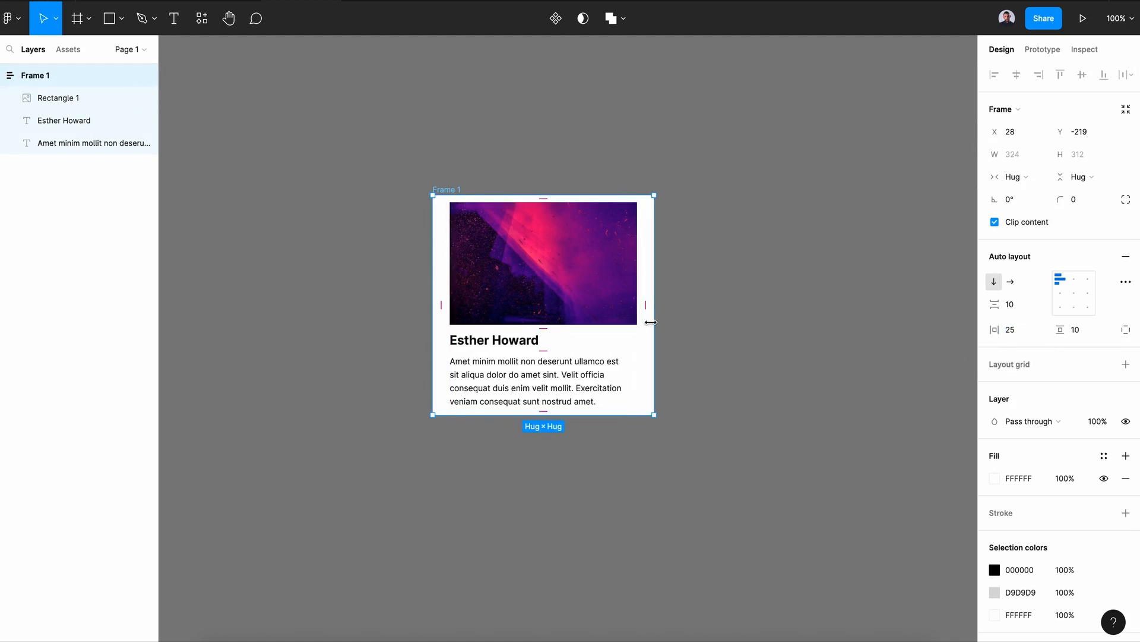
pyautogui.click(1089, 330)
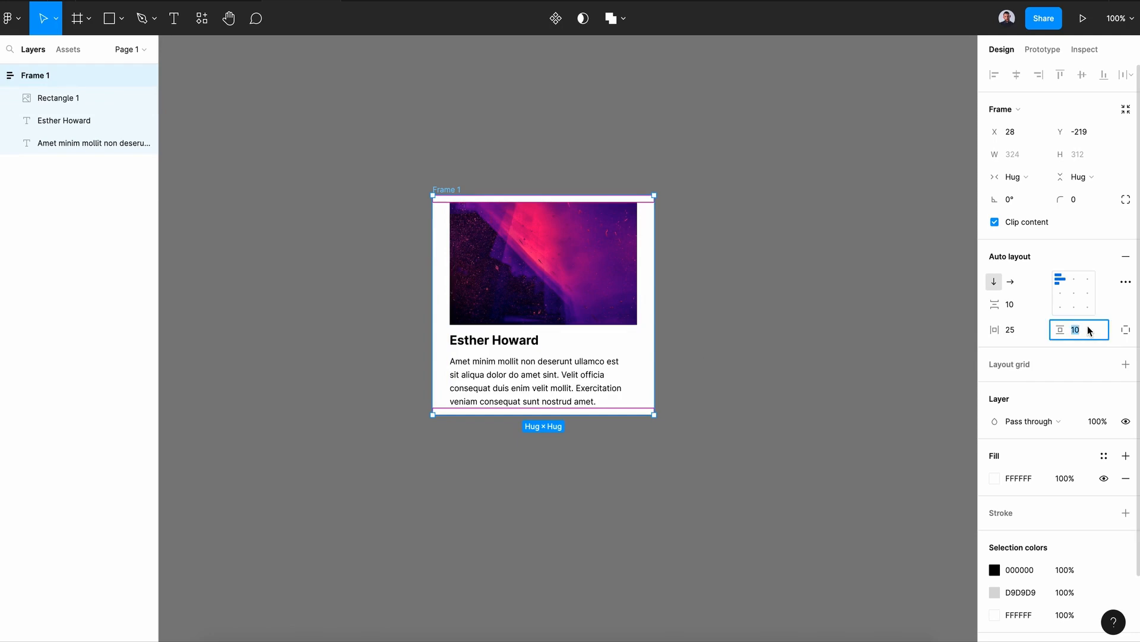
pyautogui.write('25')
pyautogui.press('Return')
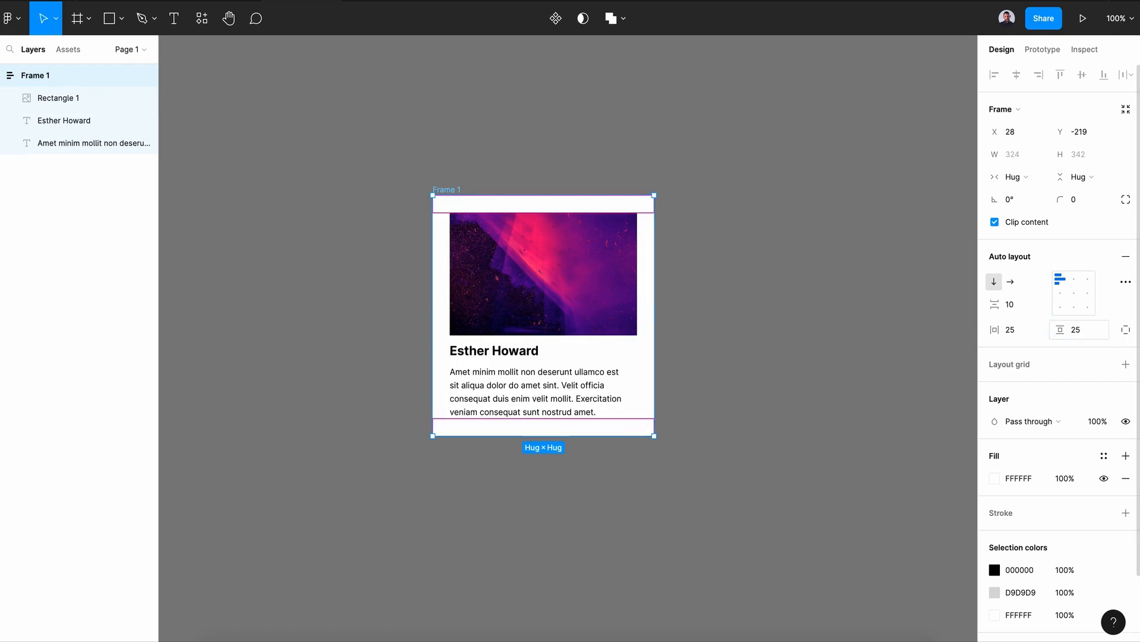
pyautogui.click(896, 362)
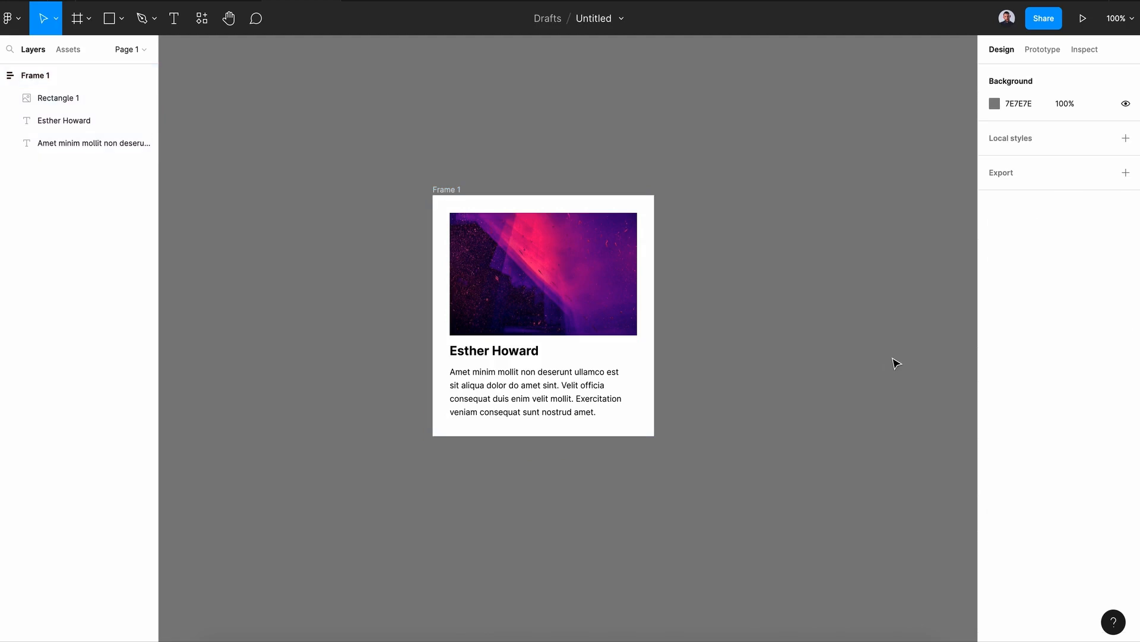
# - Round the card frame's corners with a corner radius of 10
pyautogui.click(650, 273)
pyautogui.click(1083, 202)
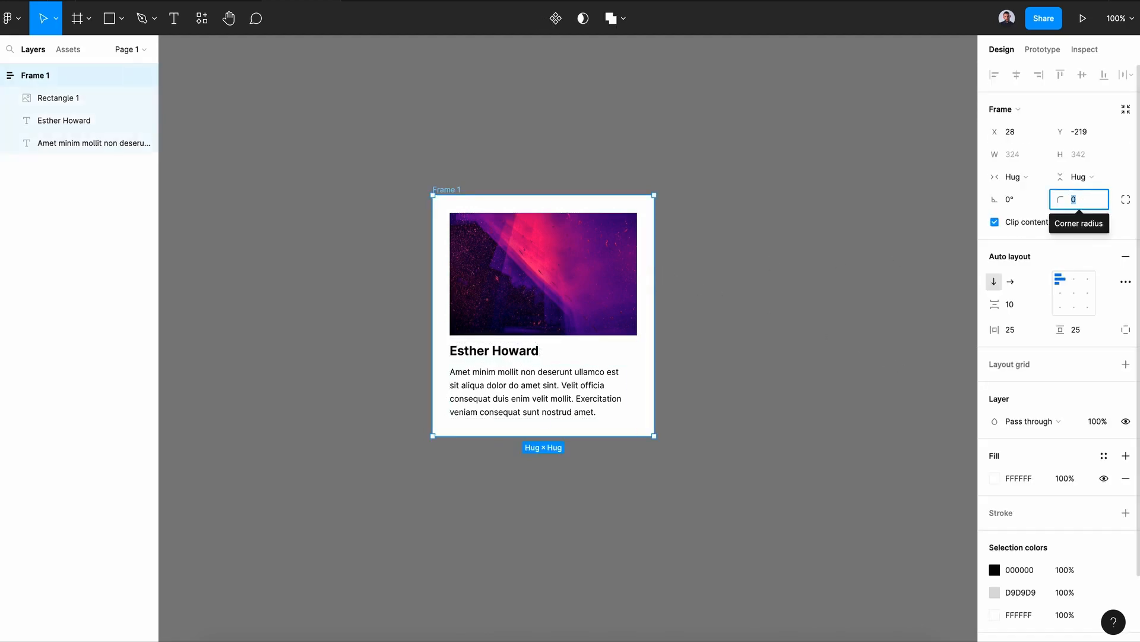
pyautogui.write('10')
pyautogui.press('Return')
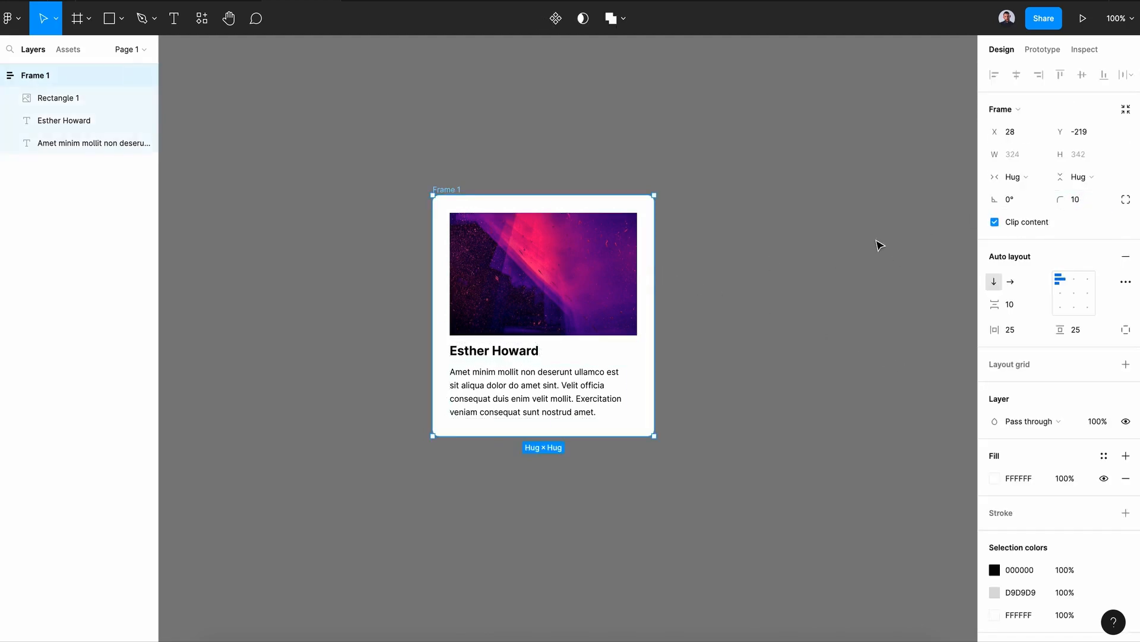
pyautogui.click(783, 359)
# - Set the vertical space between items in the card's auto layout to 20
pyautogui.click(586, 336)
pyautogui.press('Escape')
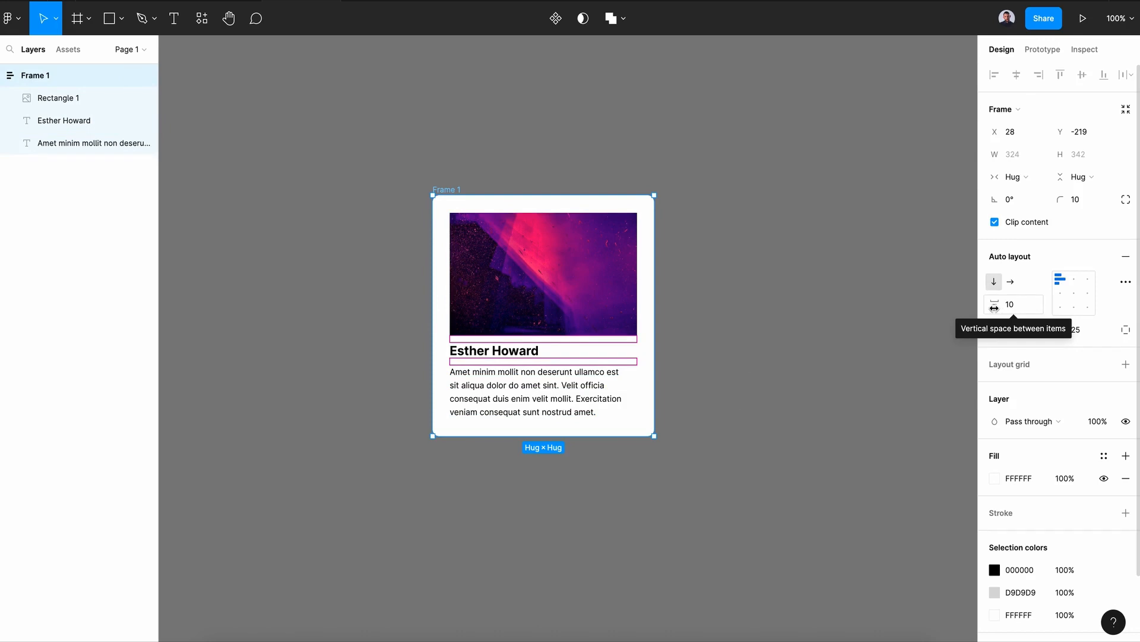
pyautogui.moveTo(994, 307)
pyautogui.mouseDown()
pyautogui.moveTo(1016, 309)
pyautogui.moveTo(994, 307)
pyautogui.mouseUp()
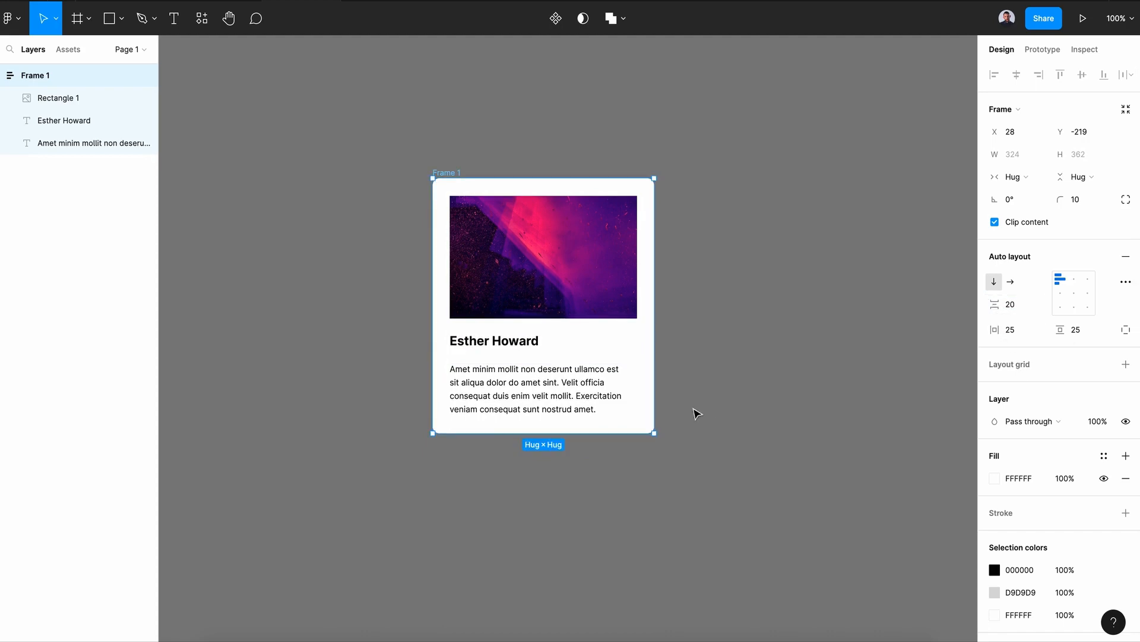
# - Try widening the card frame to about 361 and undo the resize
pyautogui.click(635, 360)
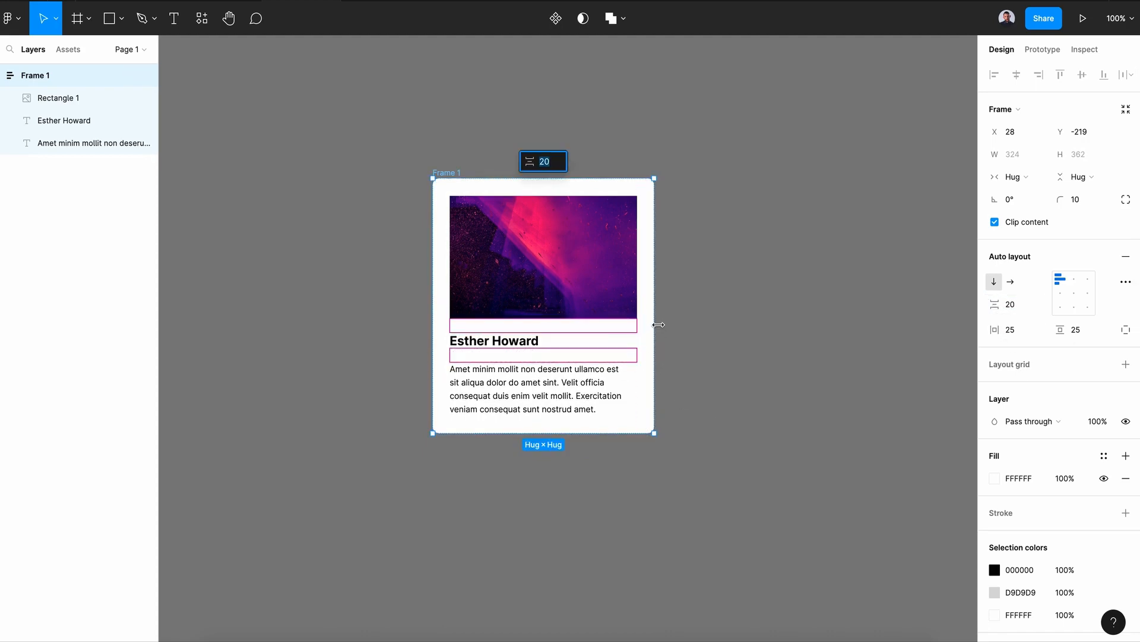
pyautogui.moveTo(658, 324); pyautogui.dragTo(679, 304)
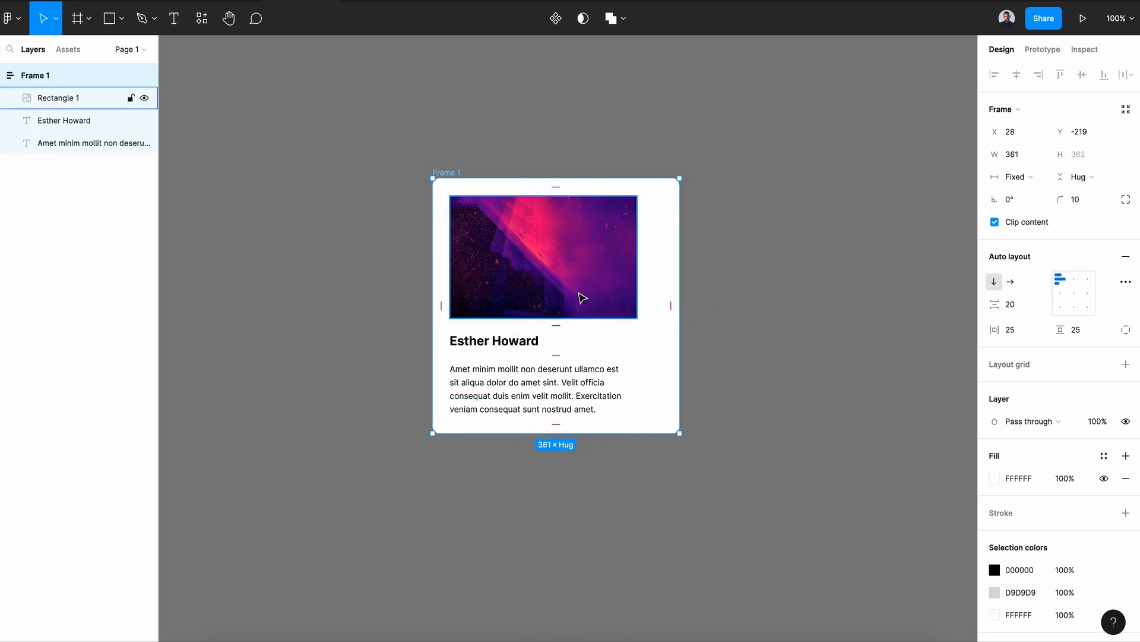
pyautogui.hotkey('ctrl', 'z')
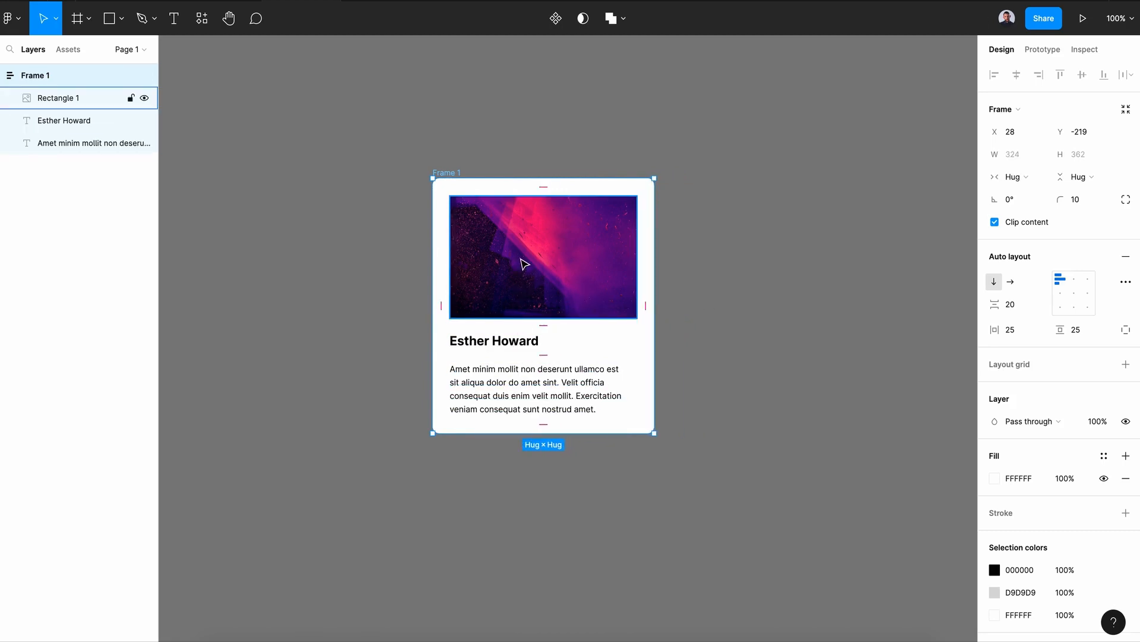
# - Make the card image's width fill the container and resize the card frame to about 314 wide
pyautogui.click(523, 262)
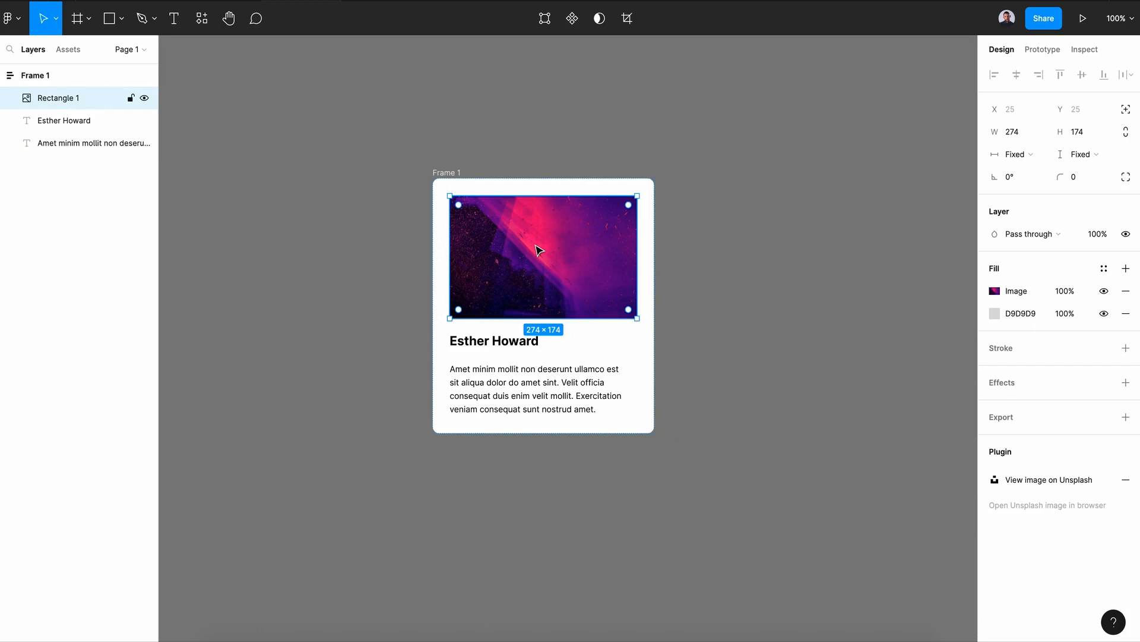
pyautogui.click(613, 234)
pyautogui.click(1024, 157)
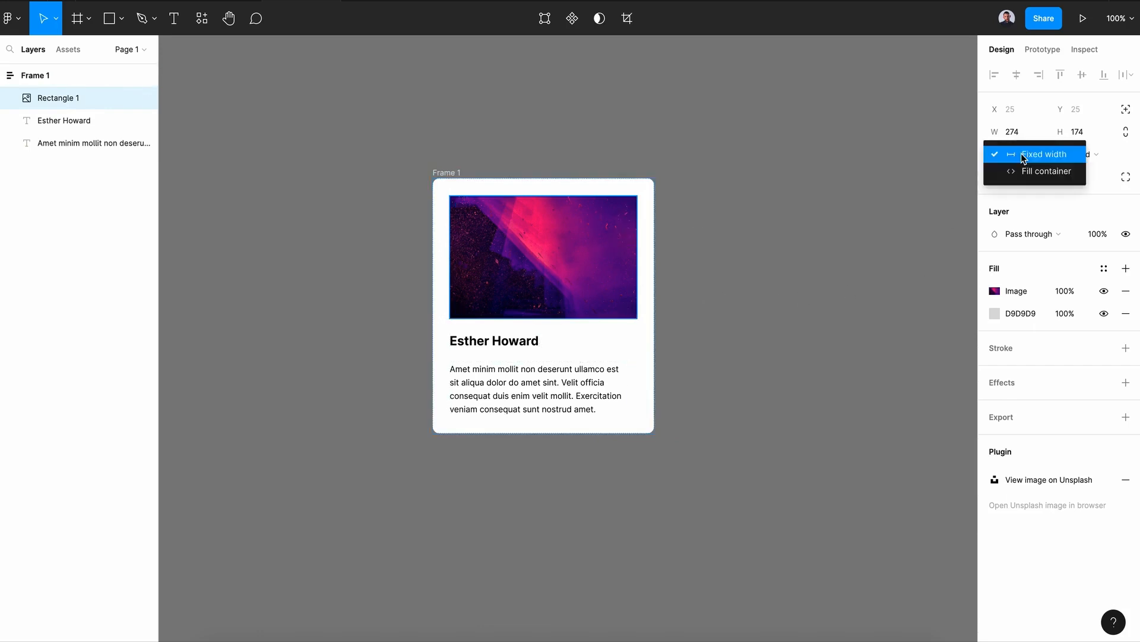
pyautogui.click(1036, 181)
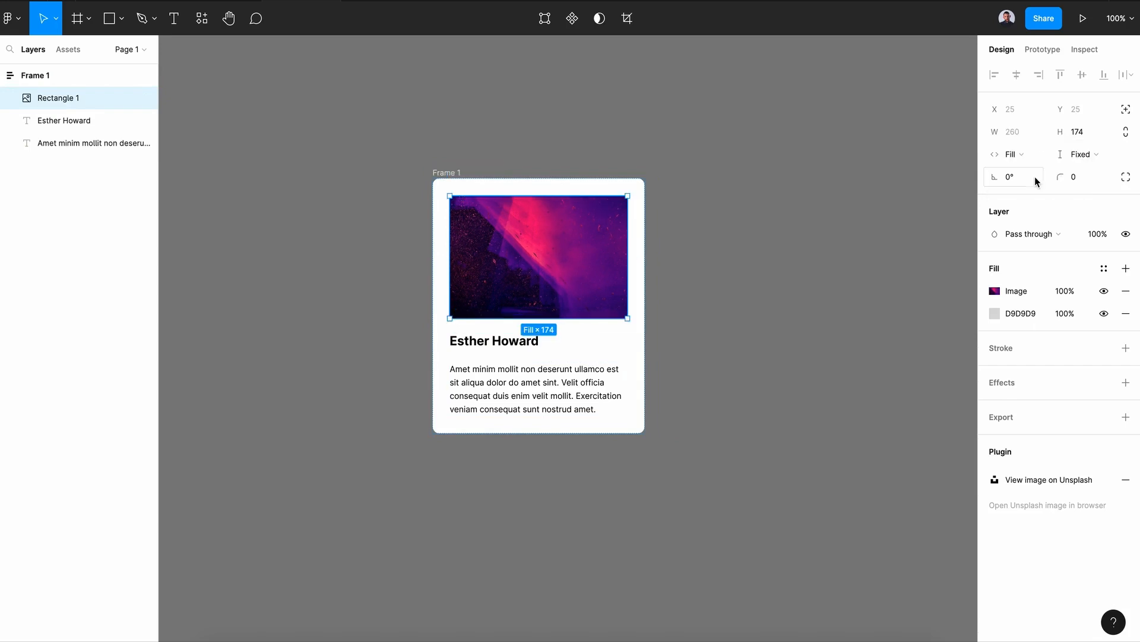
pyautogui.click(463, 179)
pyautogui.moveTo(646, 256)
pyautogui.mouseDown()
pyautogui.moveTo(761, 262)
pyautogui.moveTo(649, 264)
pyautogui.mouseUp()
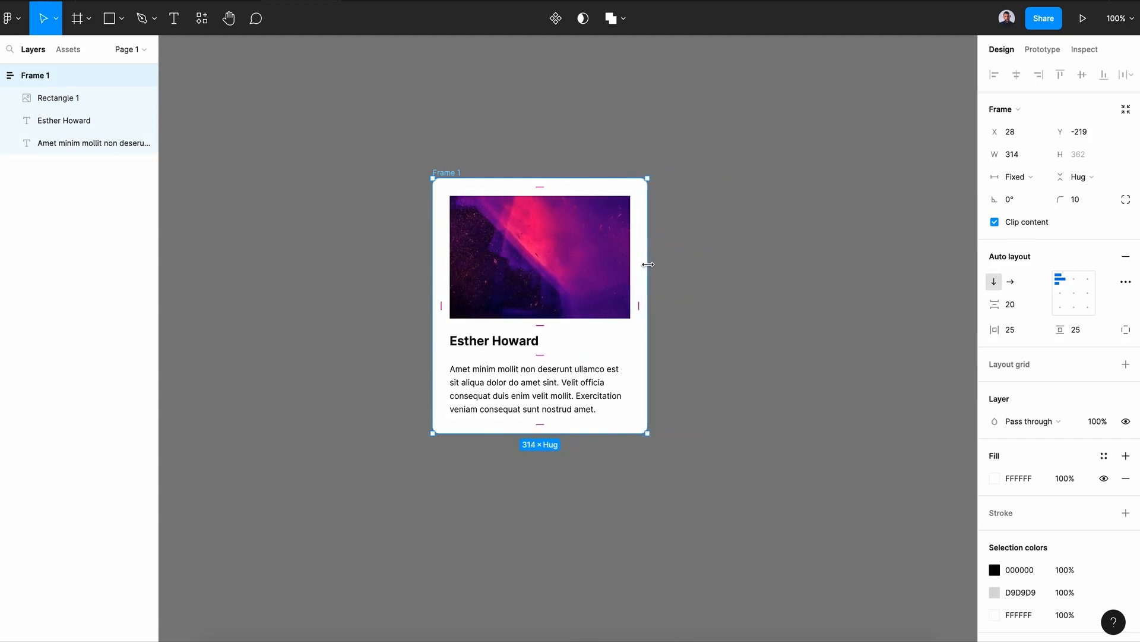
# - Make the paragraph text's width fill the container and narrow the card frame to about 215 wide
pyautogui.click(520, 392)
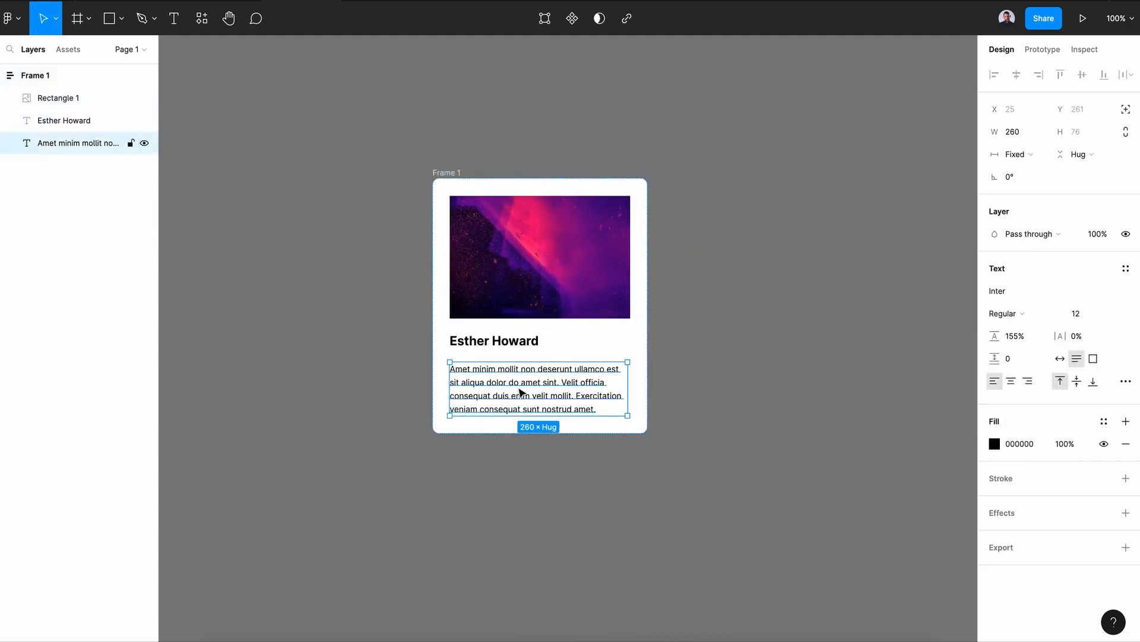
pyautogui.click(1014, 162)
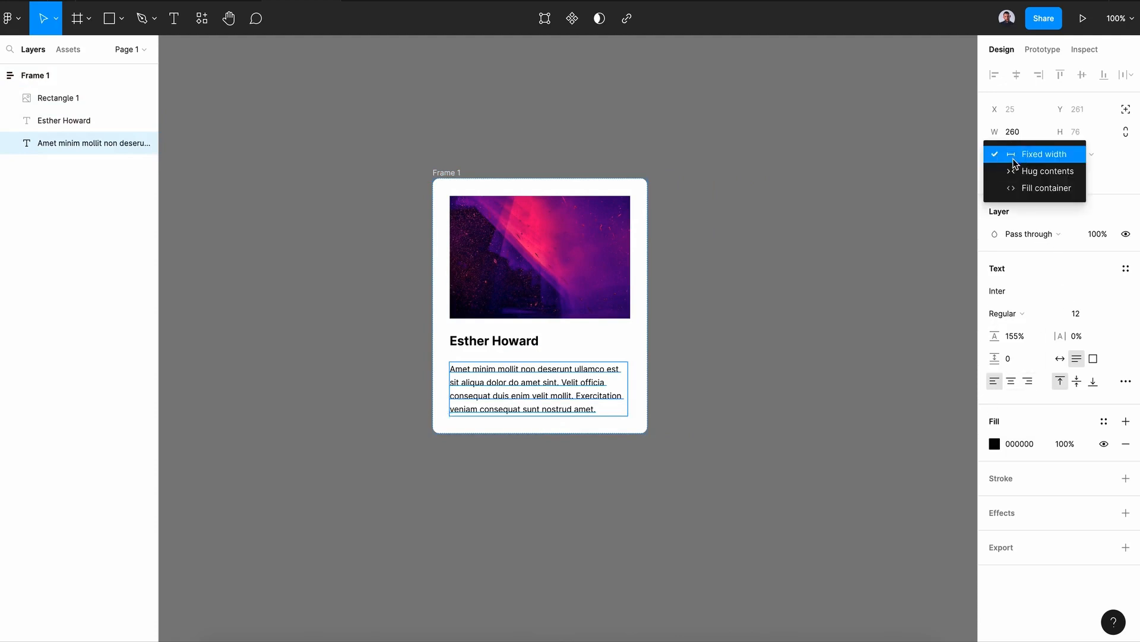
pyautogui.click(1034, 194)
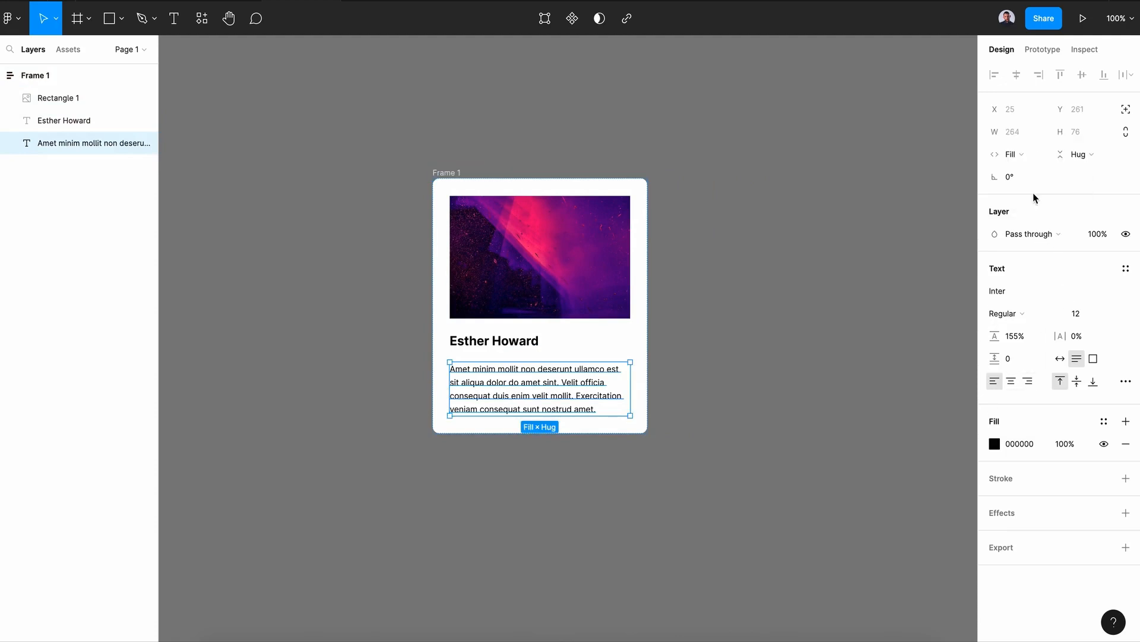
pyautogui.click(458, 173)
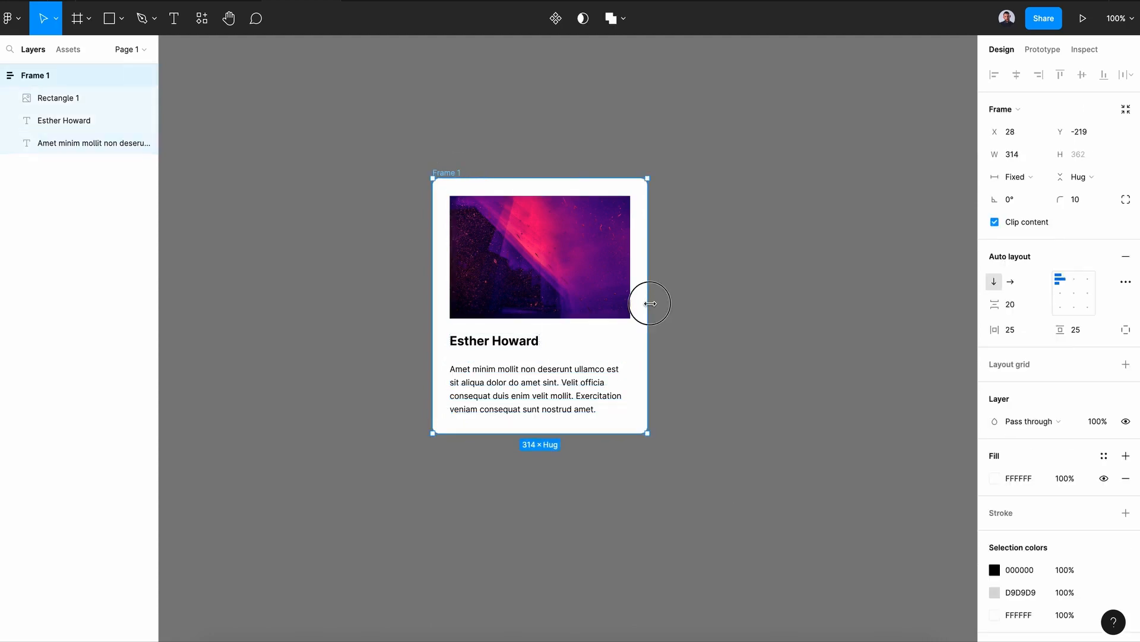
pyautogui.moveTo(650, 303)
pyautogui.mouseDown()
pyautogui.moveTo(815, 308)
pyautogui.moveTo(560, 302)
pyautogui.moveTo(579, 301)
pyautogui.mouseUp()
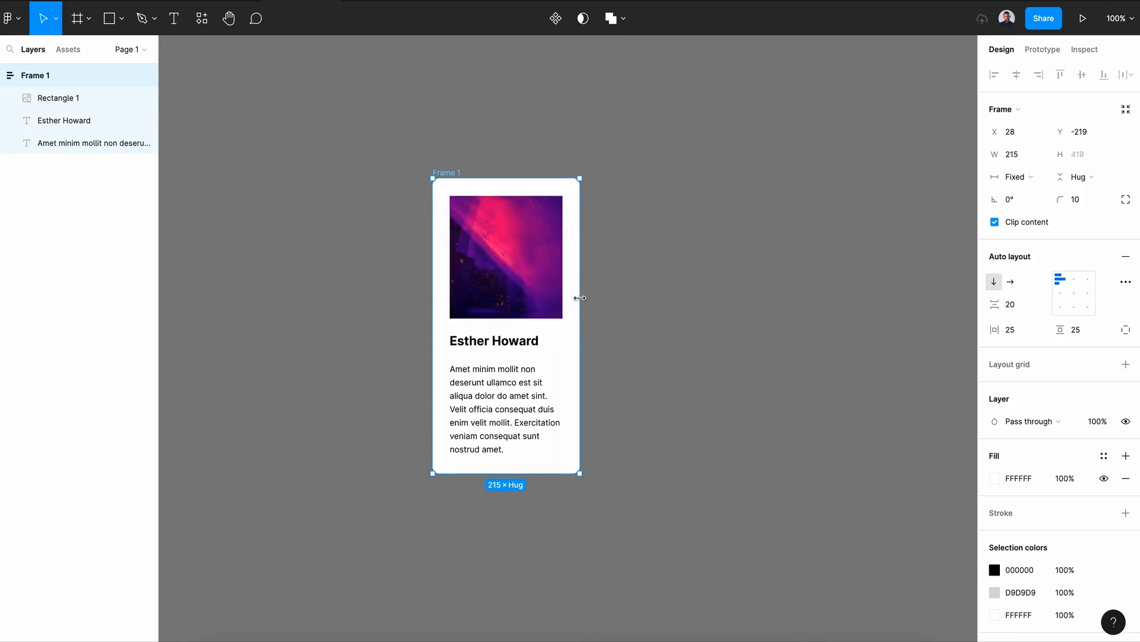
# - Make the name text's width fill the container and widen the card frame to about 384
pyautogui.click(518, 348)
pyautogui.click(1013, 154)
pyautogui.click(1021, 172)
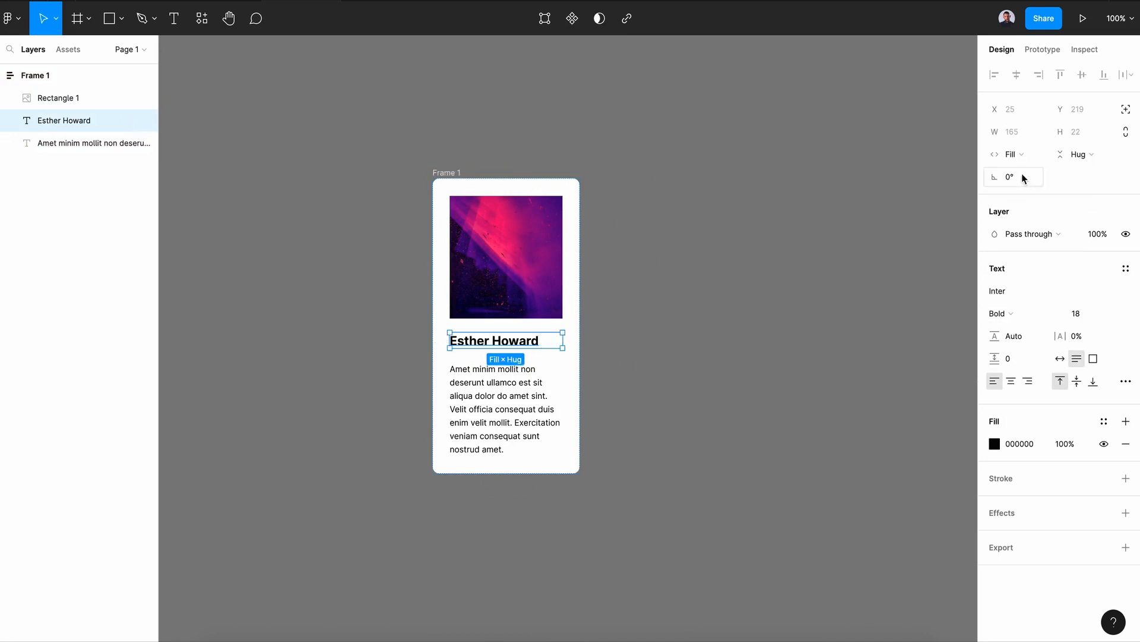
pyautogui.click(443, 173)
pyautogui.moveTo(580, 287); pyautogui.dragTo(696, 285)
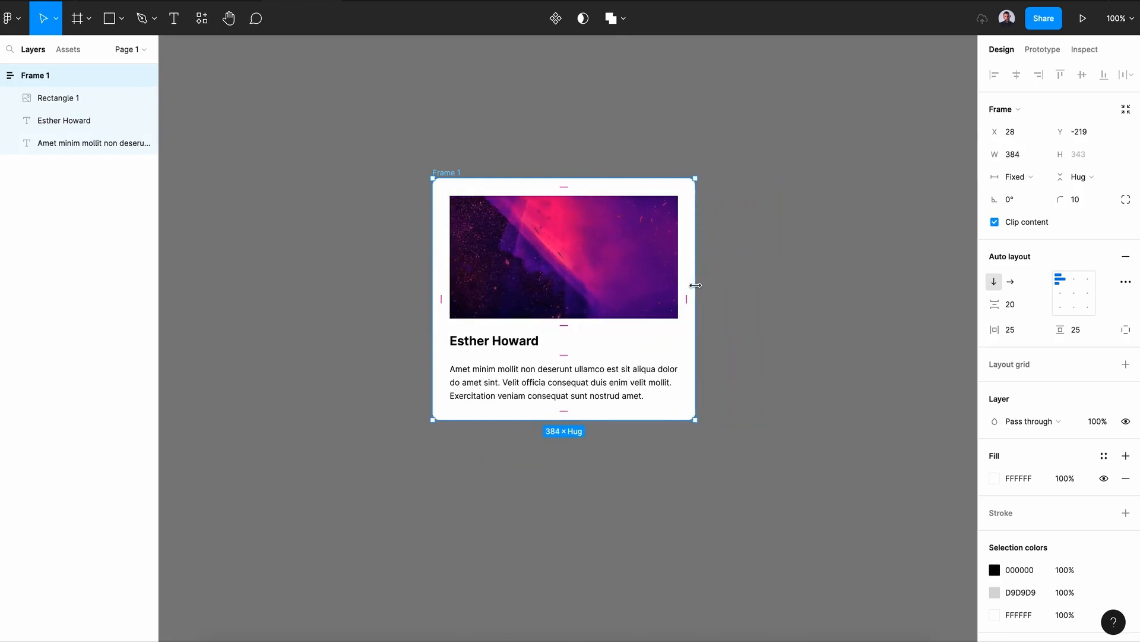
pyautogui.click(630, 510)
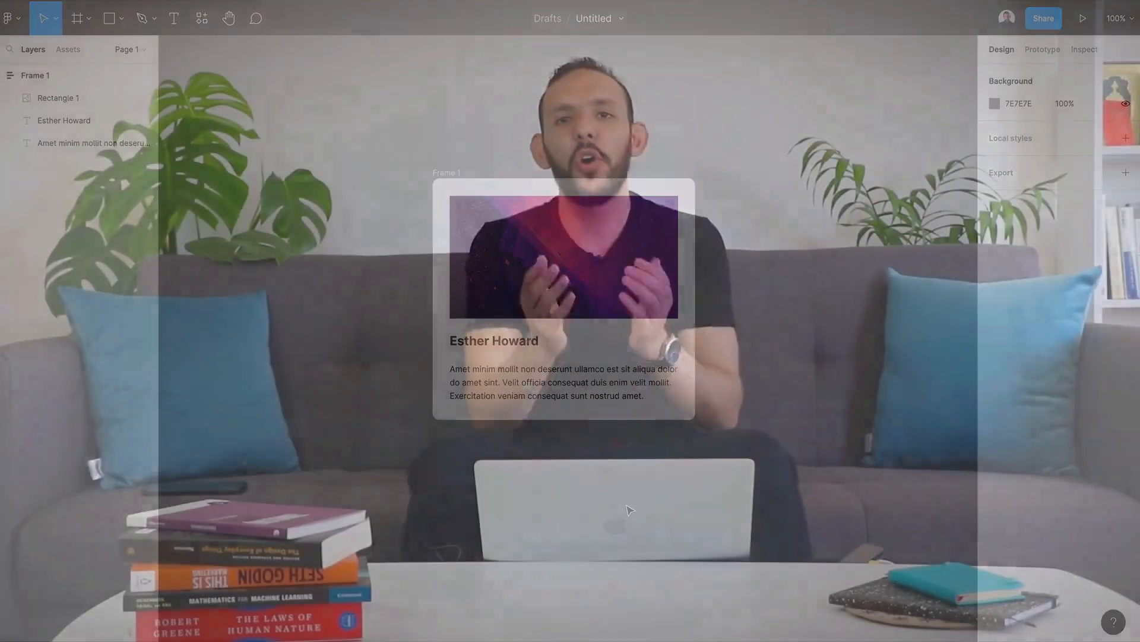